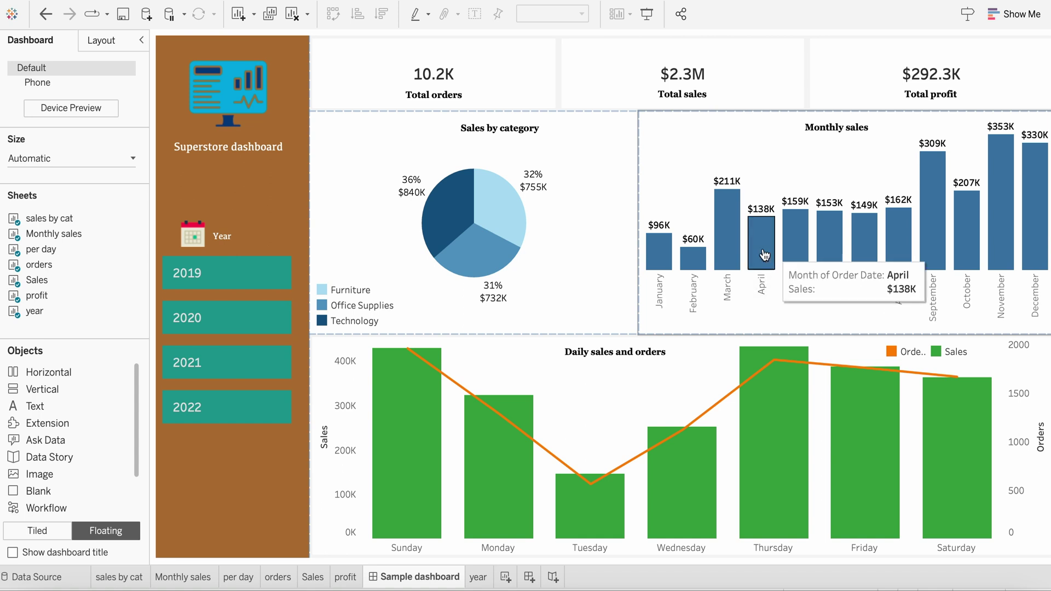
Step: Filter the dashboard to 2019, 2020, 2021, 2022 and back to 2019, then return to the image results
left_click(239, 284)
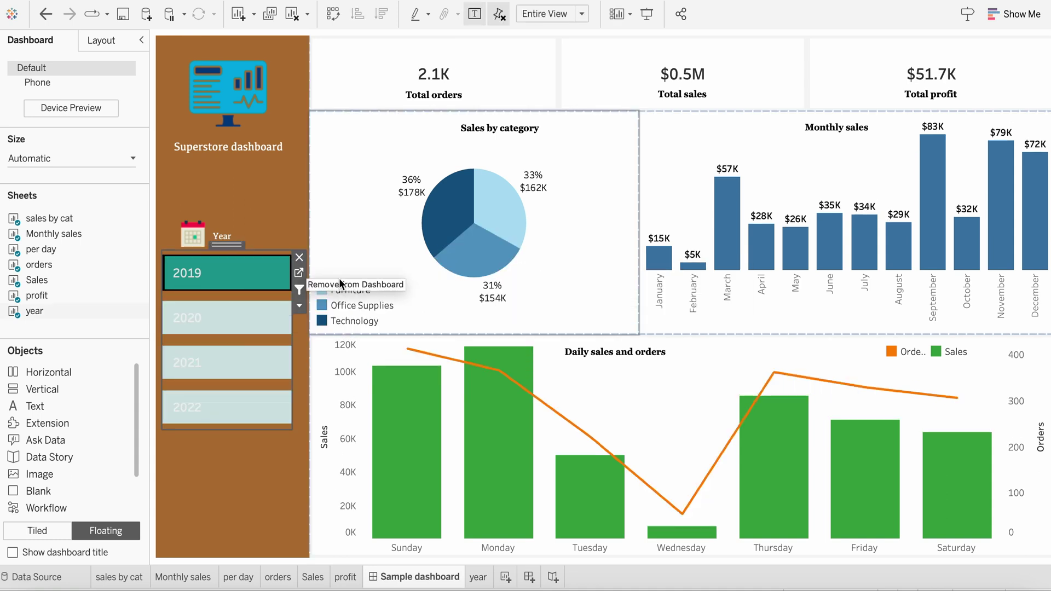
left_click(242, 325)
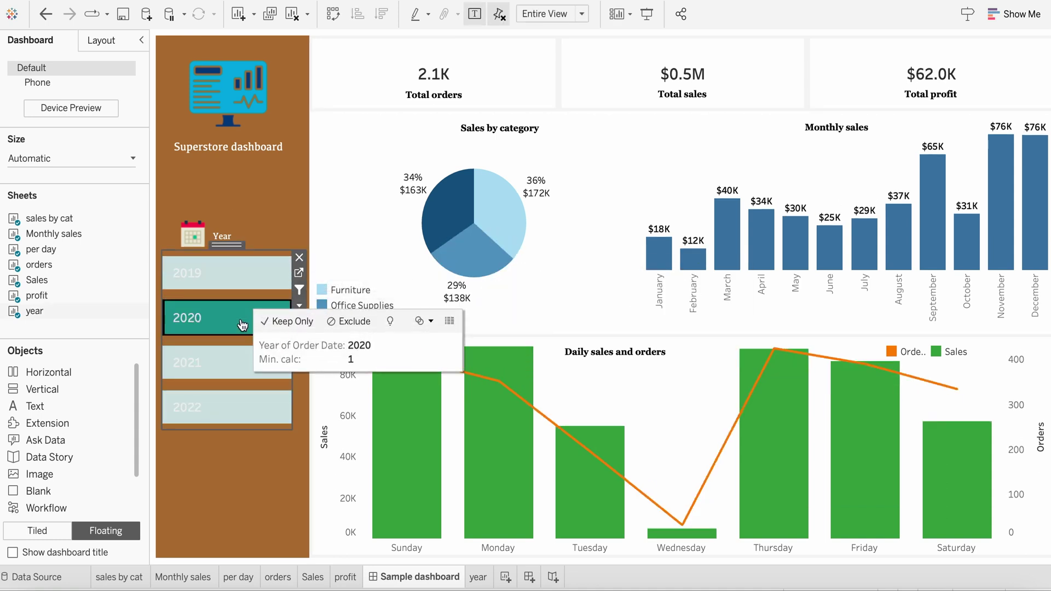
left_click(234, 368)
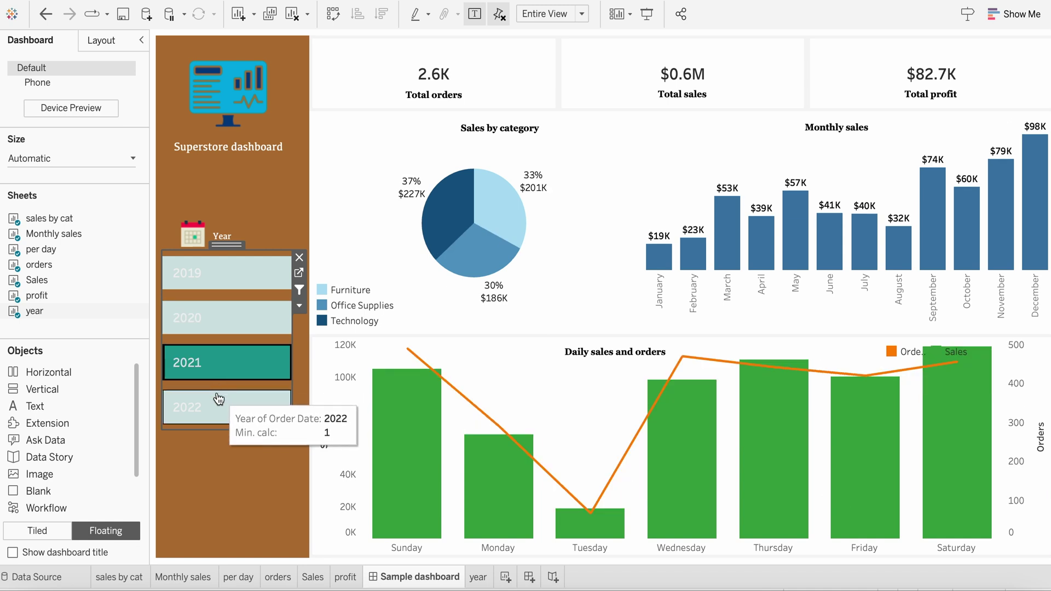
left_click(219, 403)
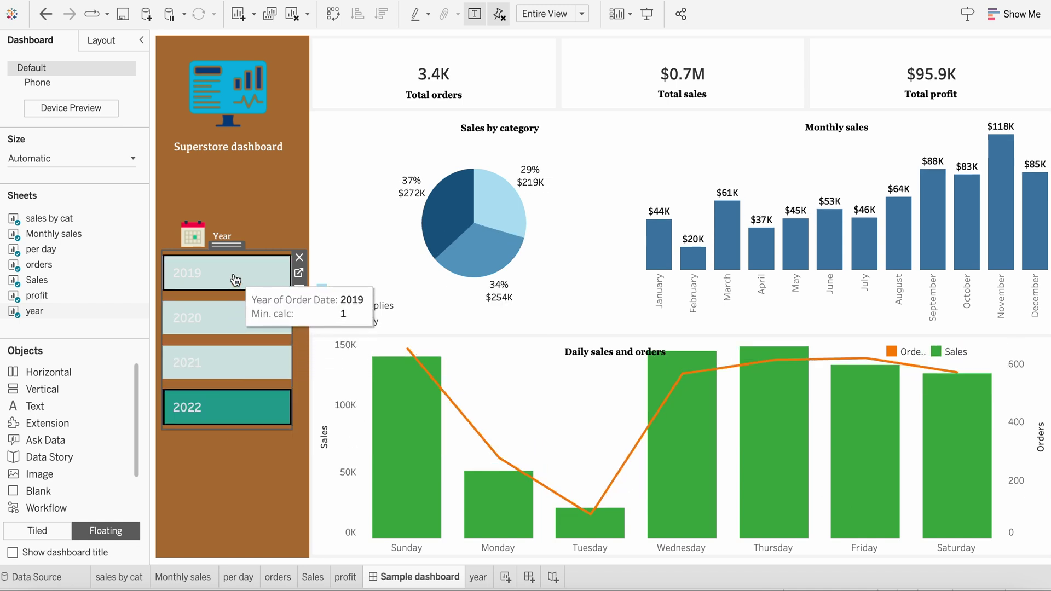
left_click(240, 277)
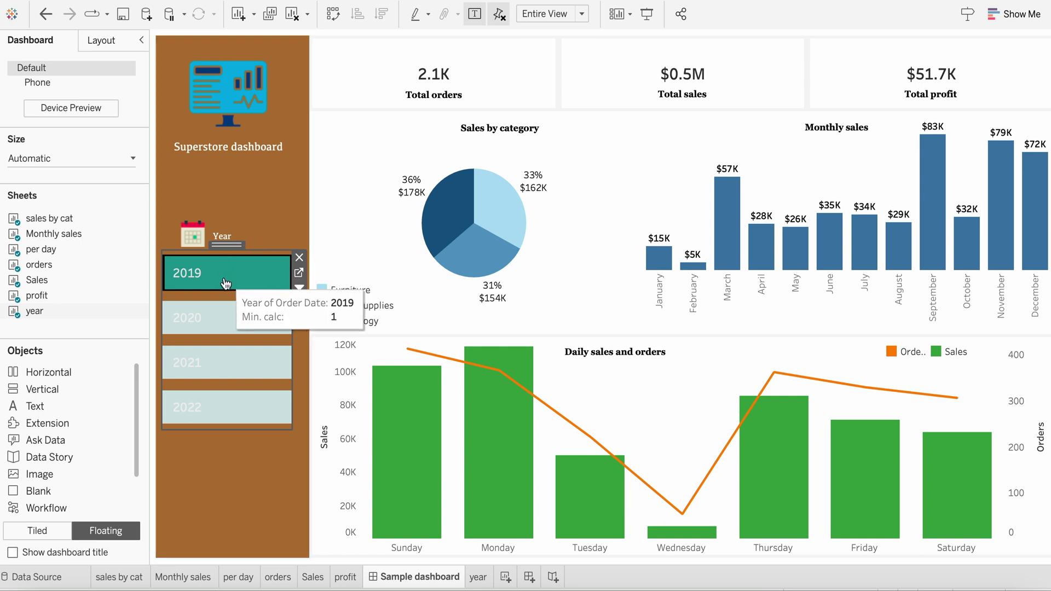
left_click(108, 587)
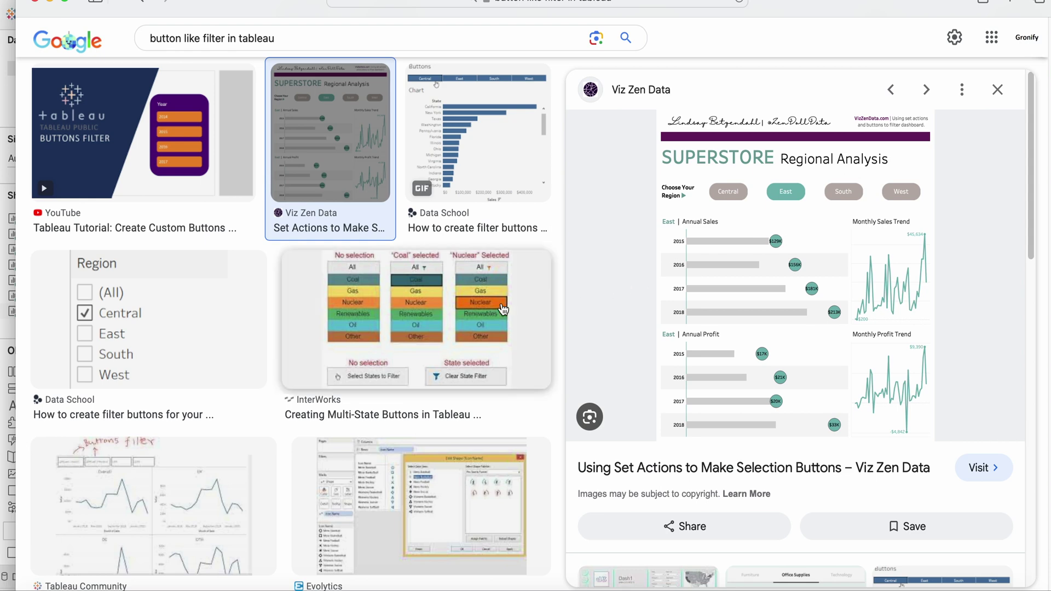
Step: Browse the button-filter image results and preview 'How to change the filter shape in tableau?'
scroll(503, 307, "down", 5)
scroll(503, 307, "down", 9)
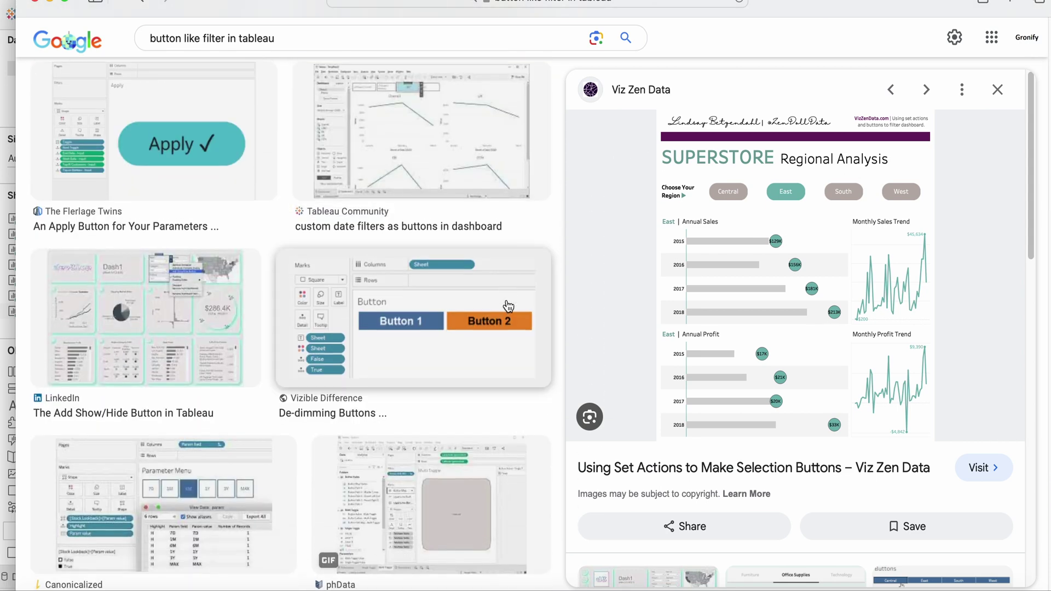
scroll(482, 318, "down", 6)
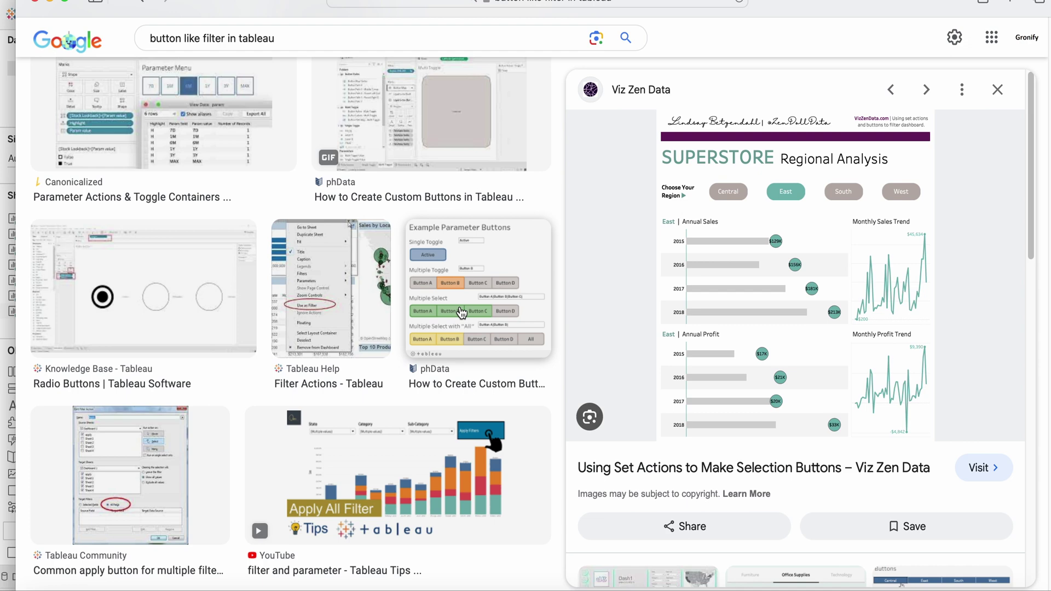
scroll(495, 322, "up", 1)
scroll(494, 322, "down", 7)
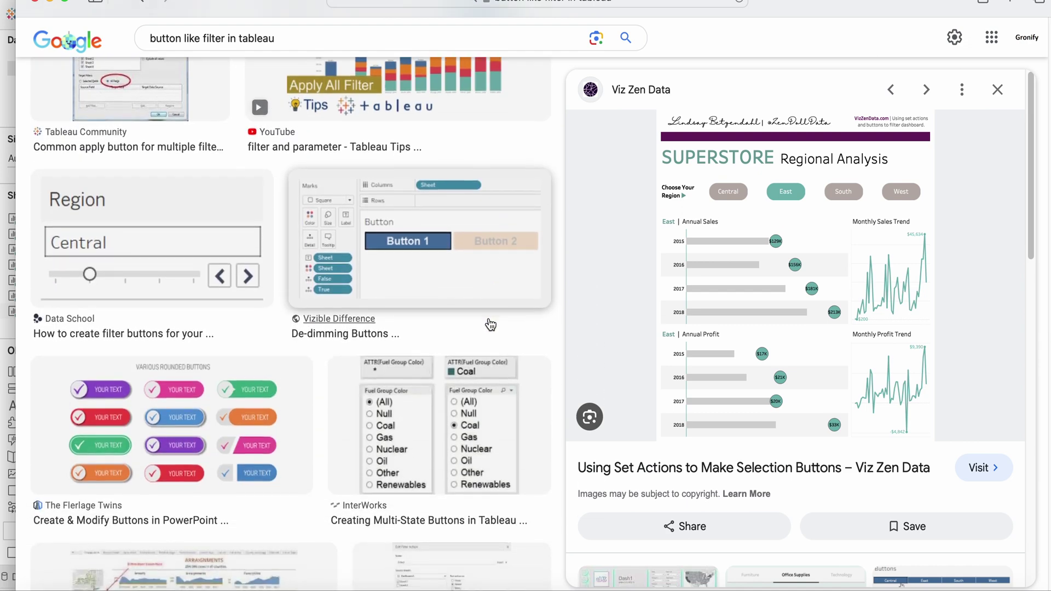
scroll(728, 347, "down", 4)
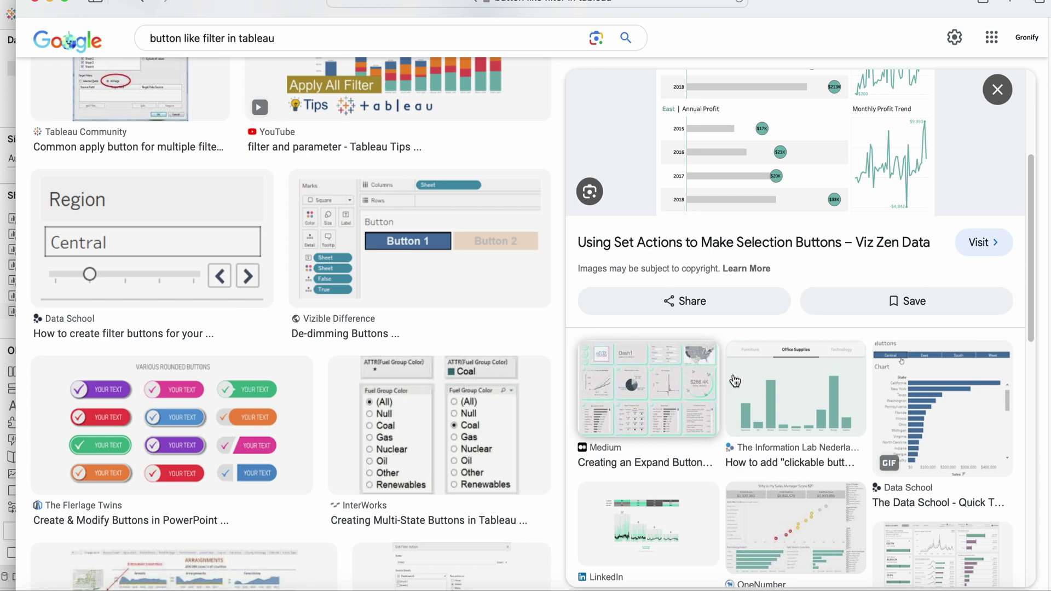
scroll(766, 395, "down", 1)
scroll(766, 395, "down", 4)
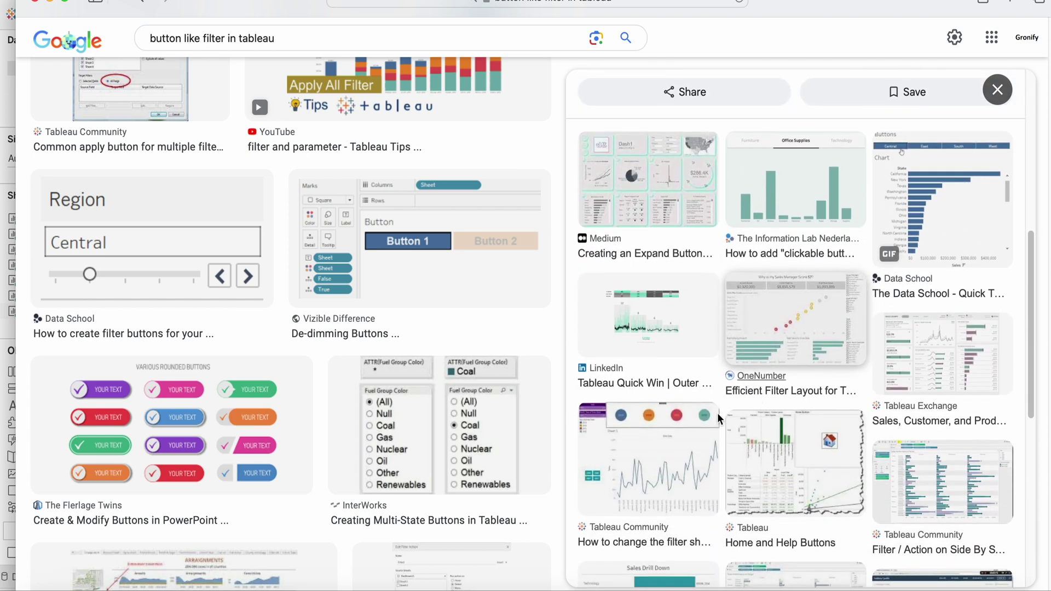
left_click(679, 422)
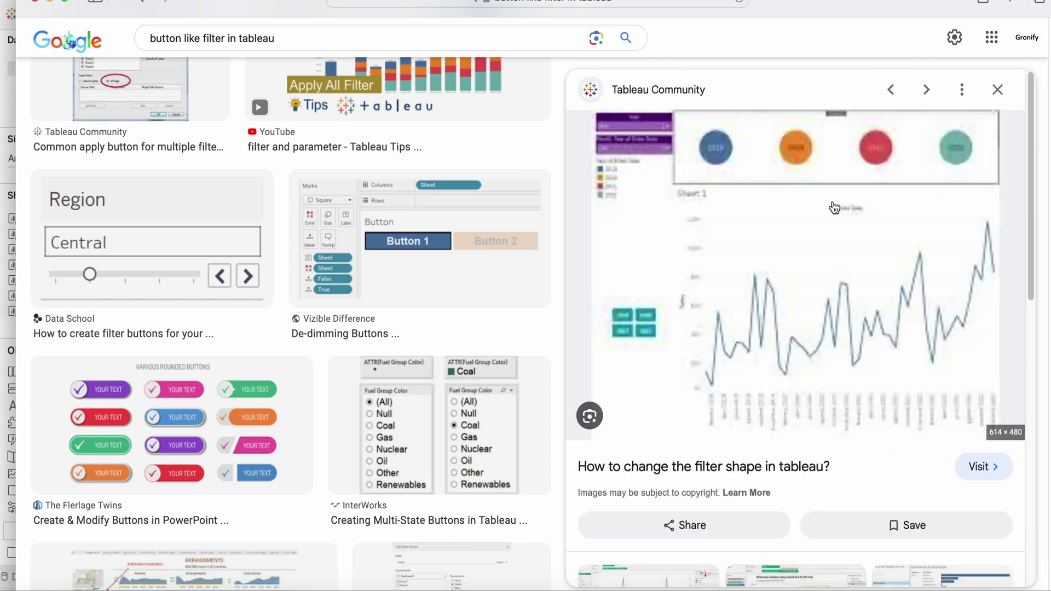
scroll(797, 356, "down", 4)
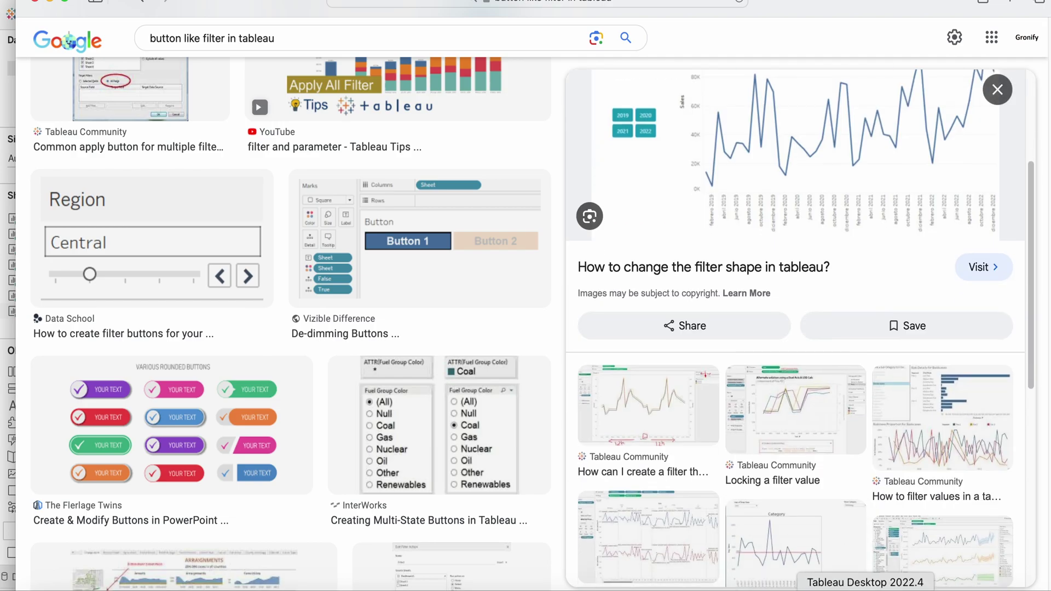
Step: On the Superstore dashboard, deselect 2019 and remove the Year list object
left_click(931, 585)
left_click(268, 444)
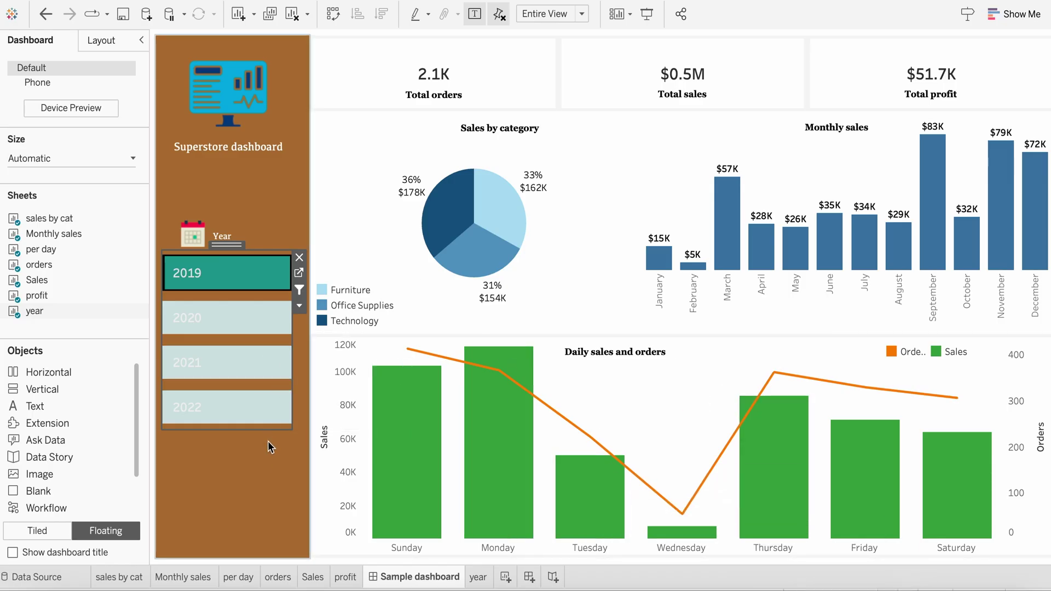
left_click(268, 441)
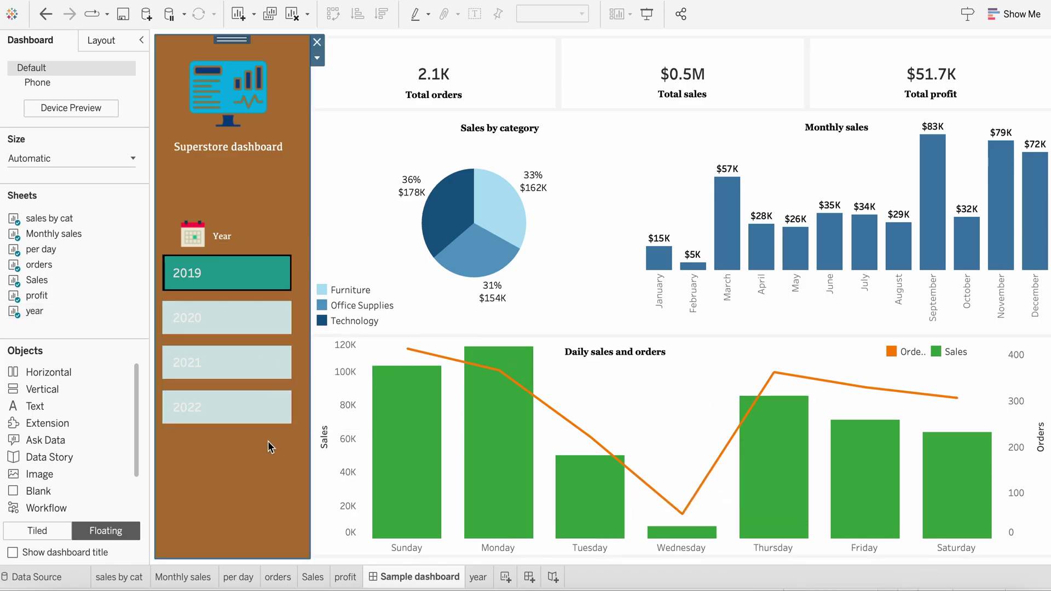
left_click(259, 249)
left_click(291, 257)
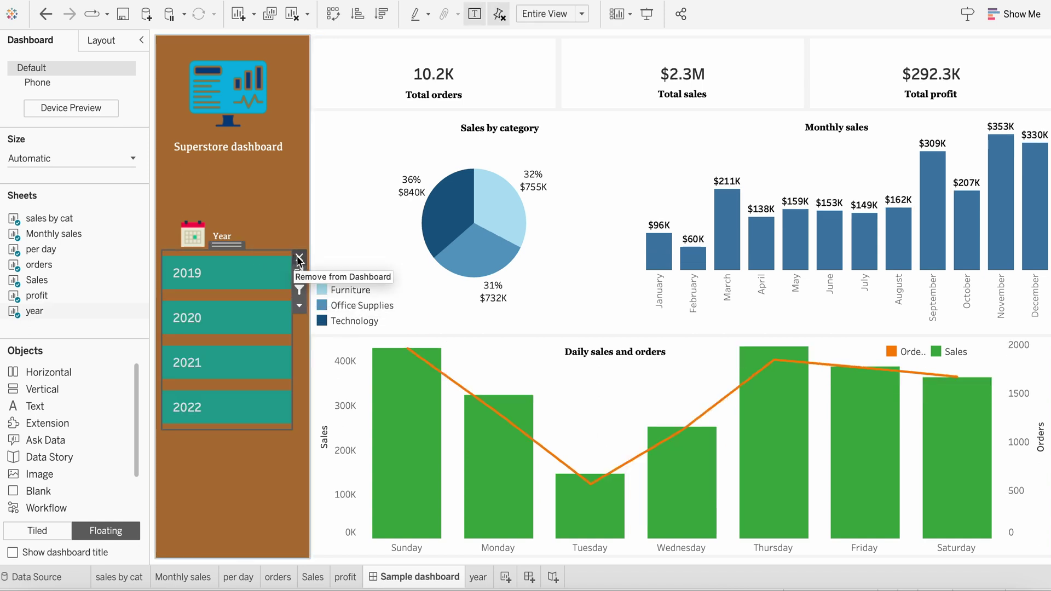
left_click(299, 257)
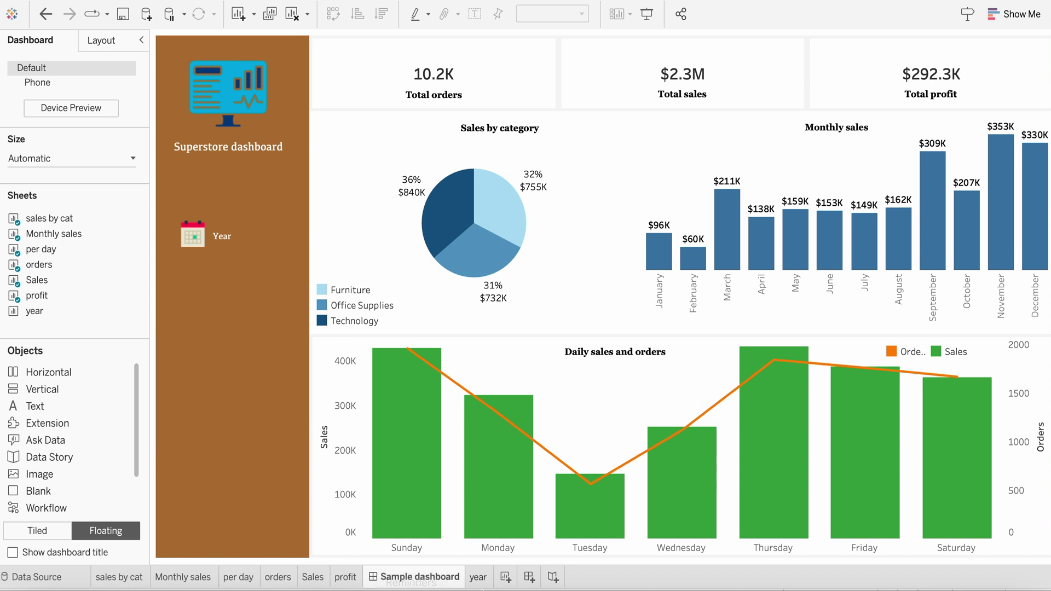
Step: Create Sheet 8 with YEAR(Order Date) on Rows, listing 2019 through 2022
left_click(504, 579)
left_click(34, 147)
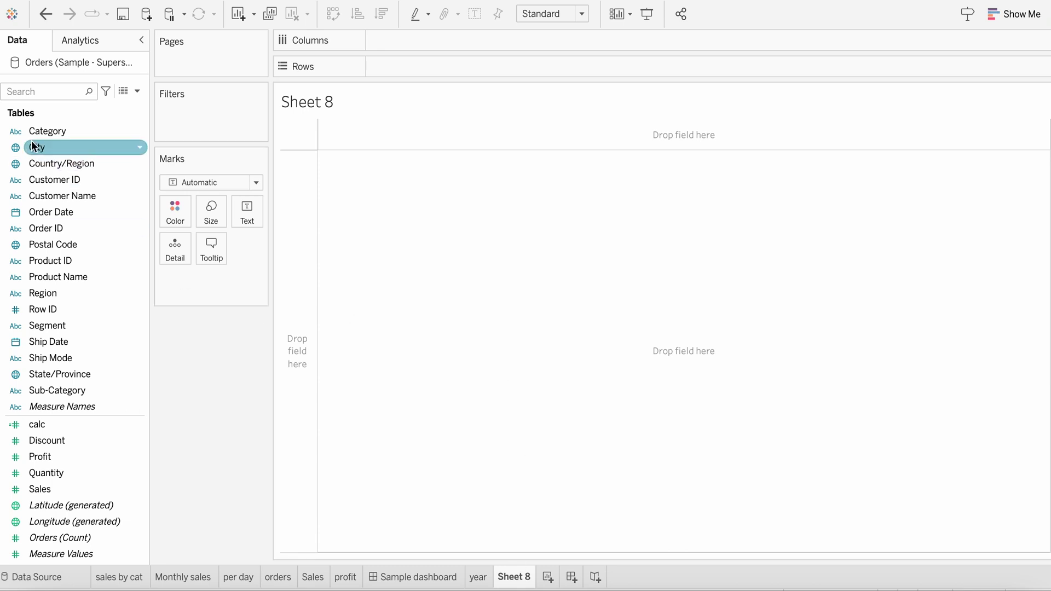
left_click(77, 136)
left_click(85, 146)
left_click(77, 165)
left_click(71, 180)
left_click(69, 196)
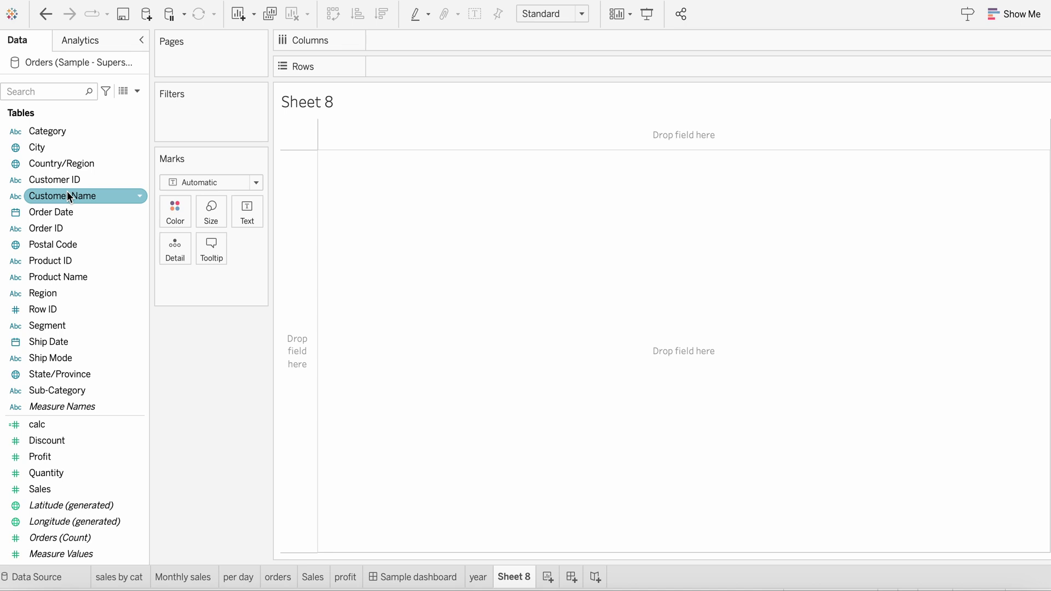
left_click(67, 211)
left_click_drag(67, 212, 290, 215)
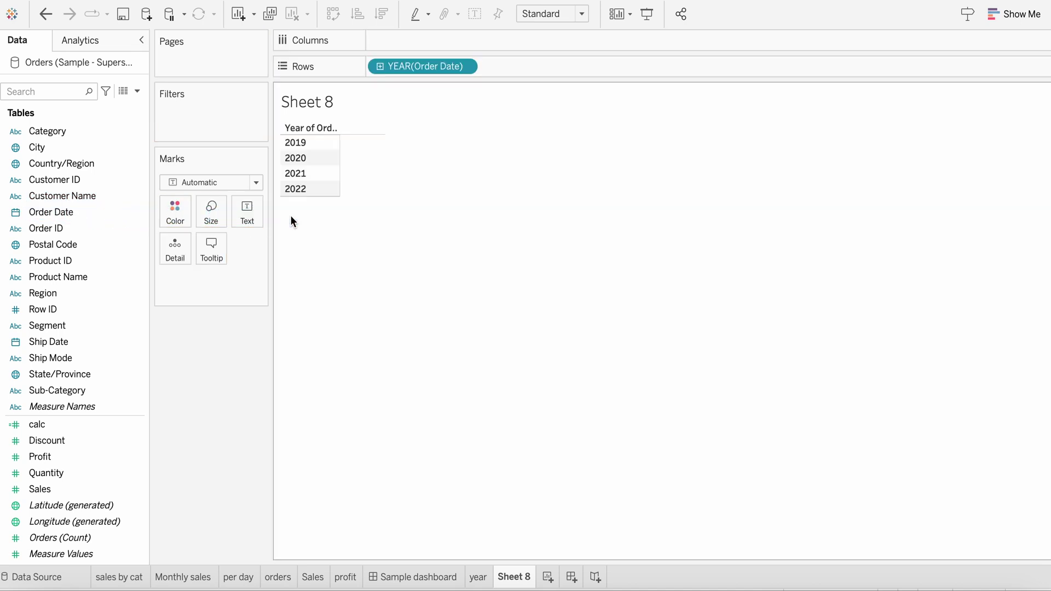
left_click(303, 170)
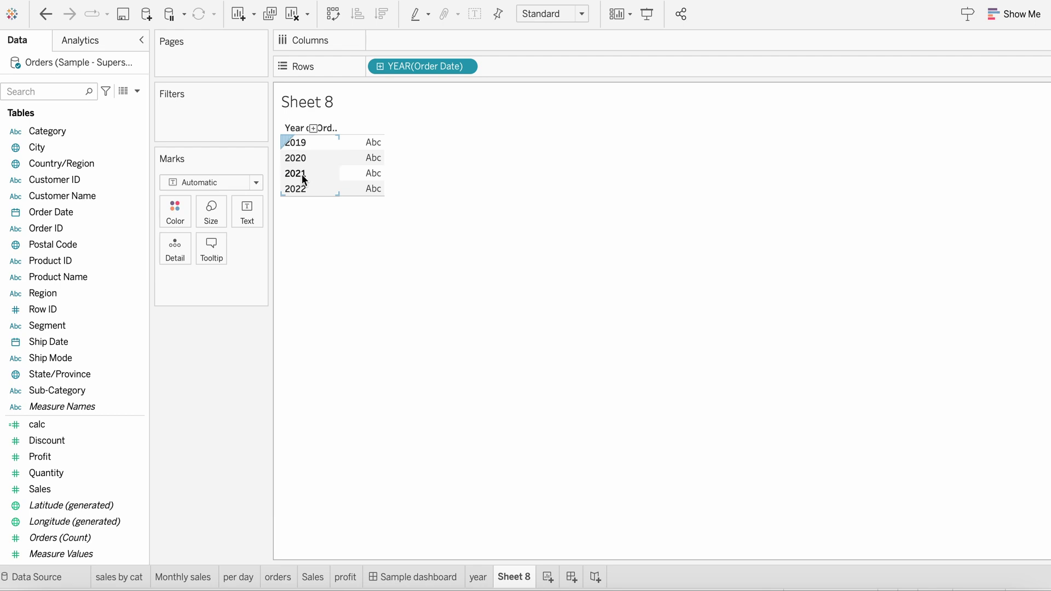
key("Escape")
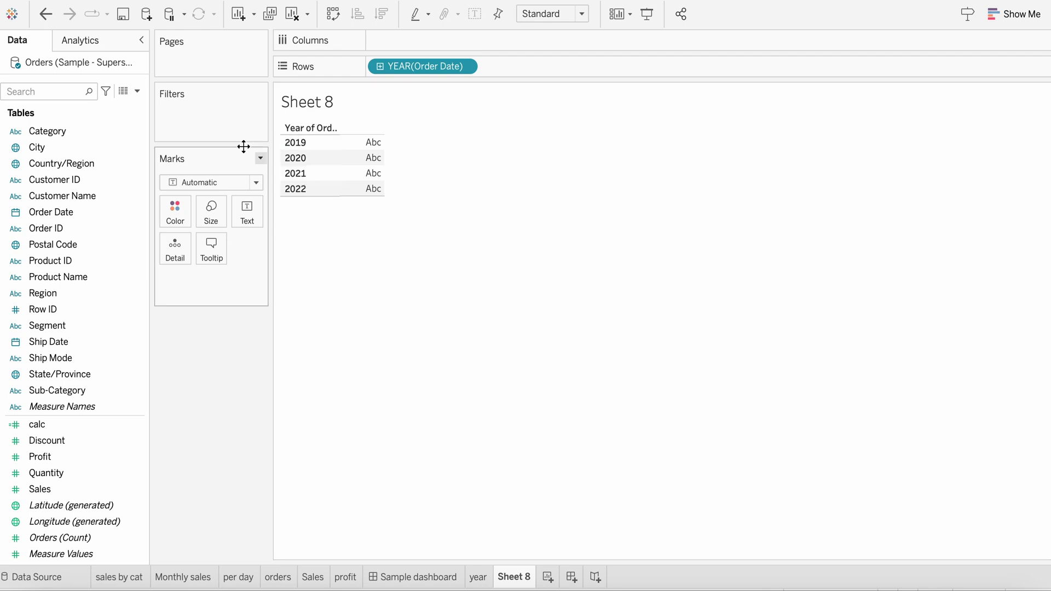
Step: Start a new calculated field named filter_button and move to its formula
left_click(139, 94)
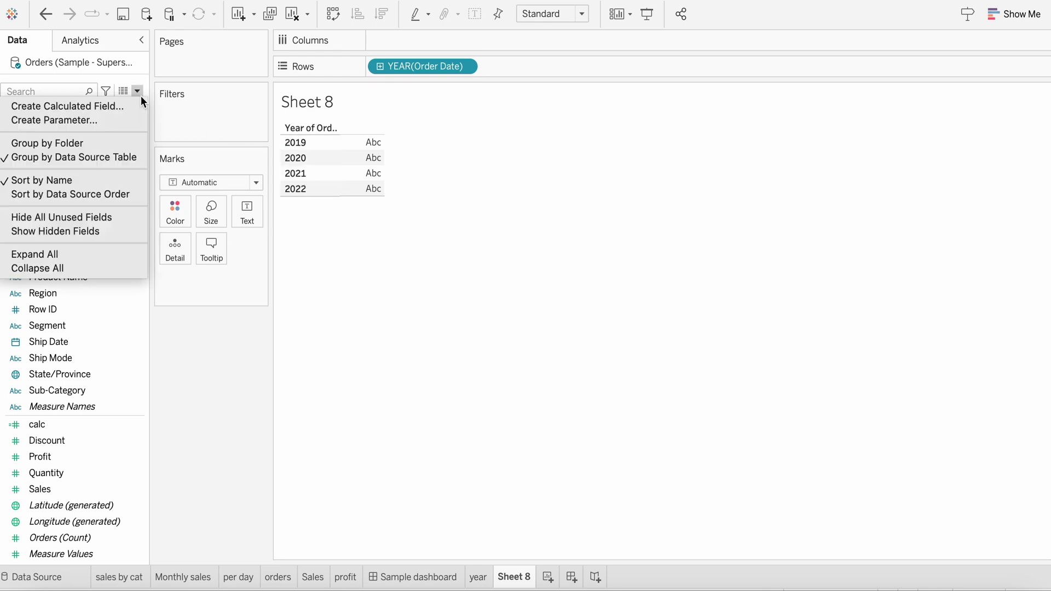
left_click(105, 107)
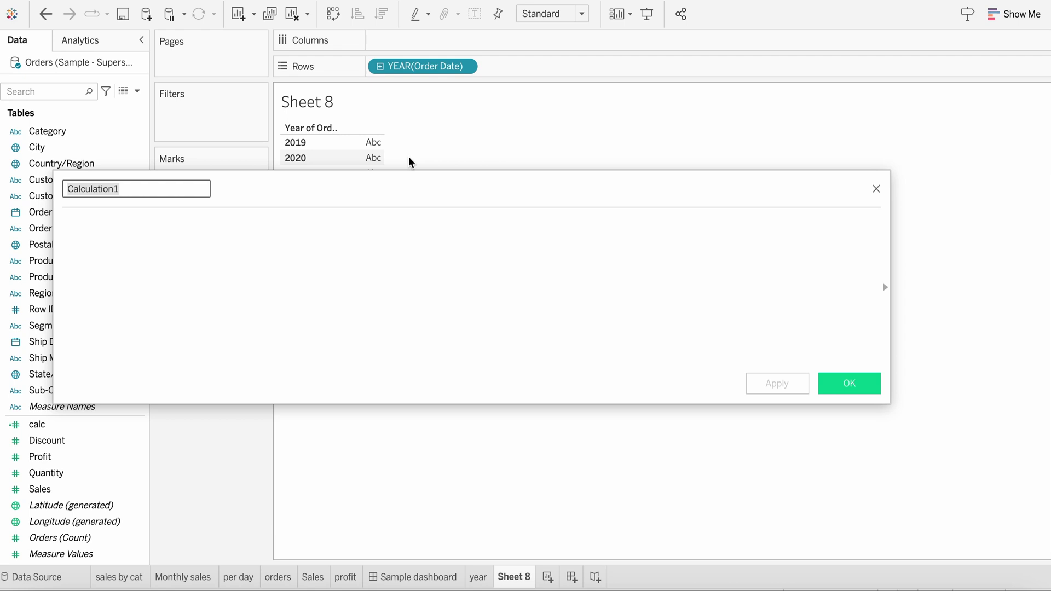
type("fi")
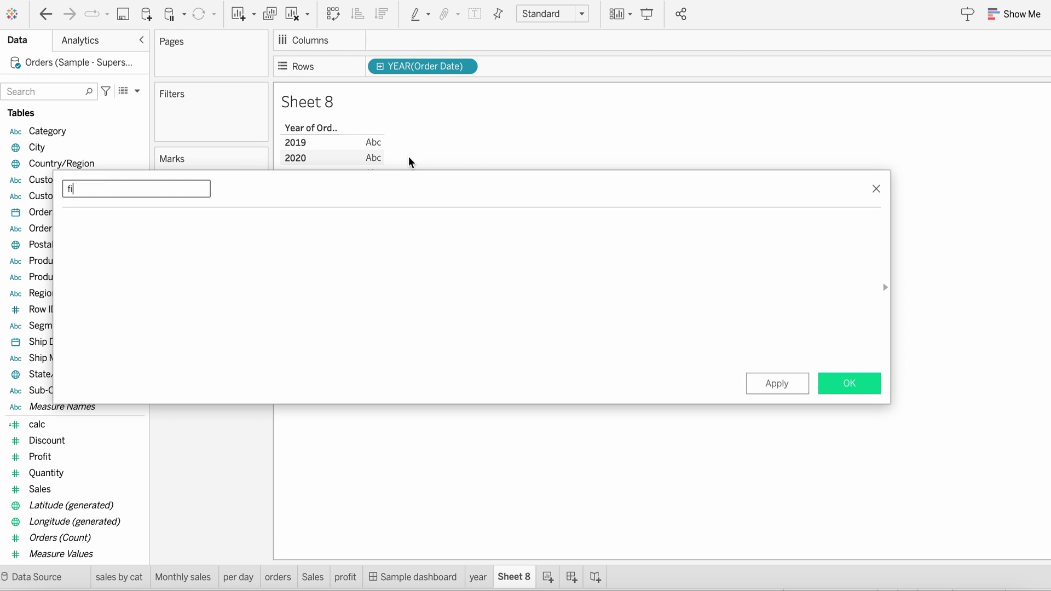
type("lter_button")
key("Tab")
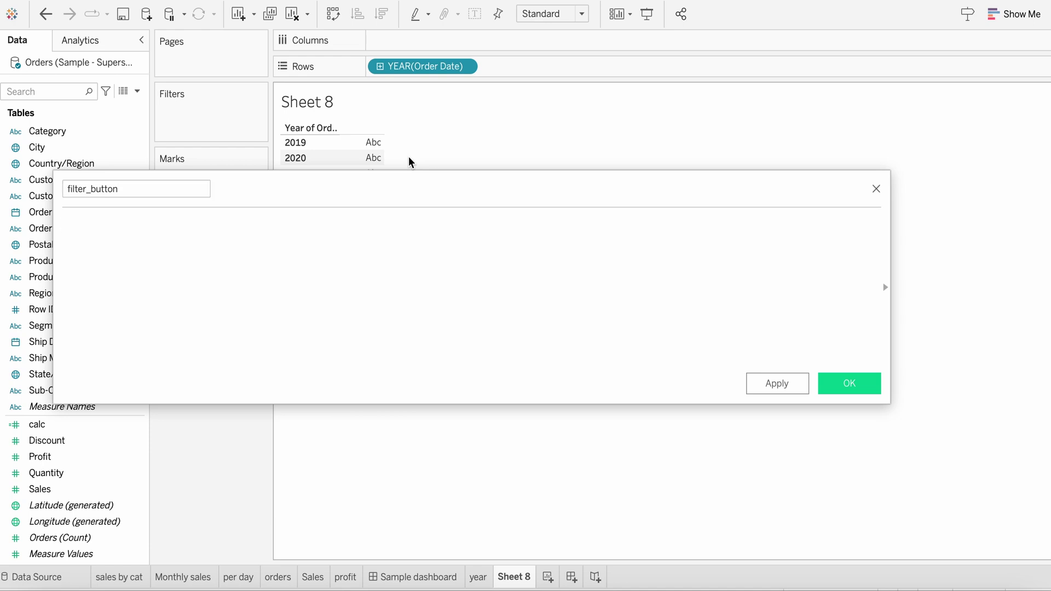
Step: Set the filter_button formula to 1, put it on Columns and show horizontal bars
type("1")
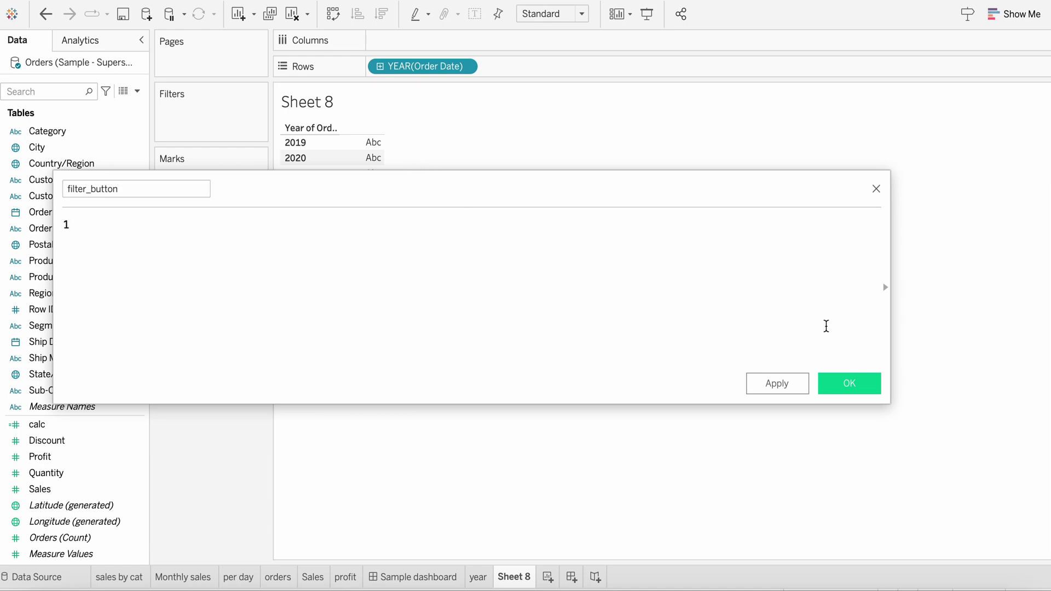
left_click(843, 388)
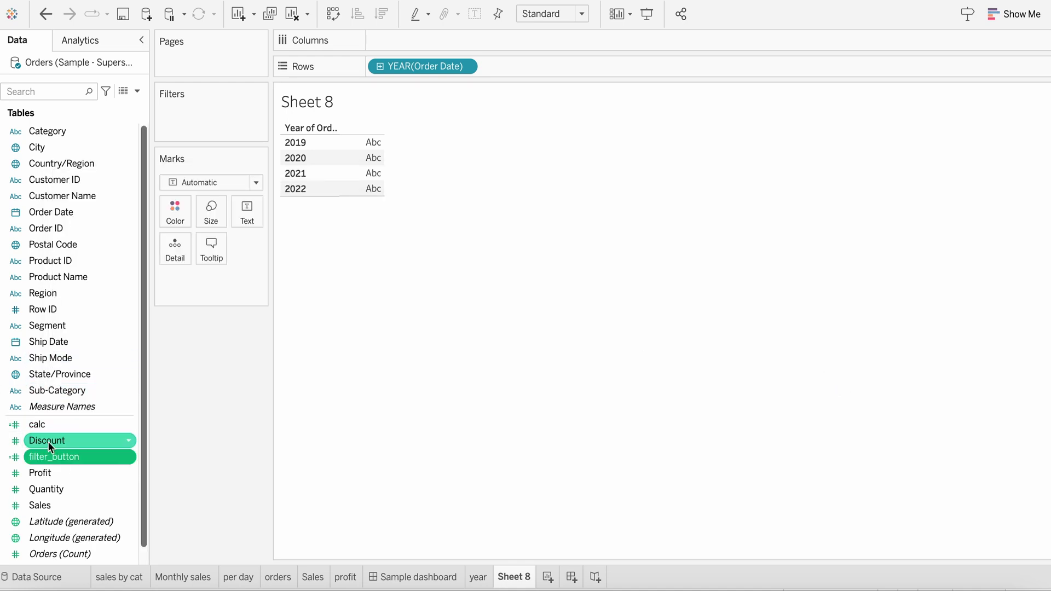
left_click_drag(55, 457, 432, 35)
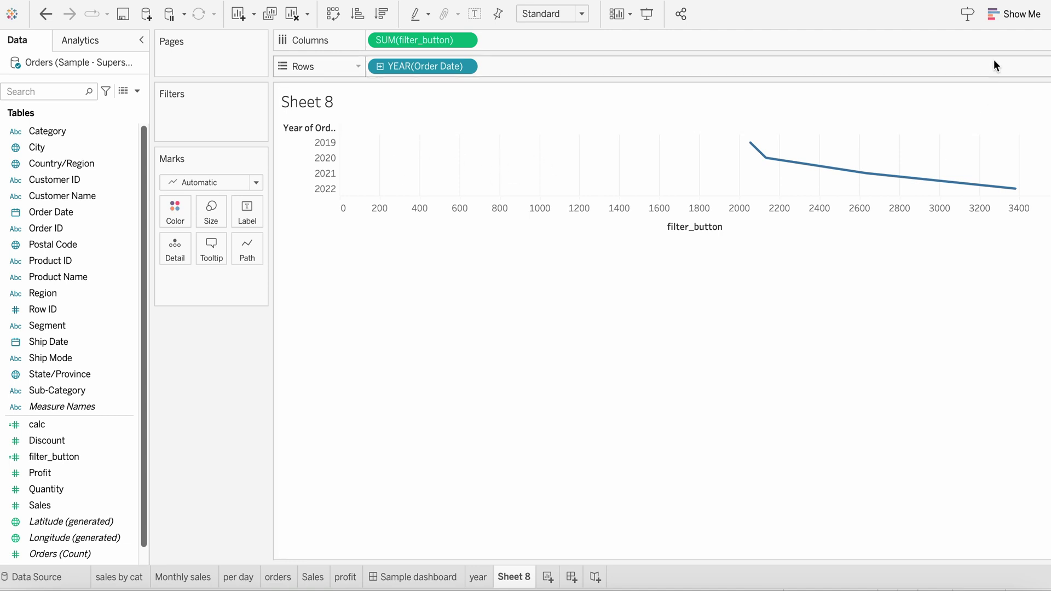
left_click(986, 23)
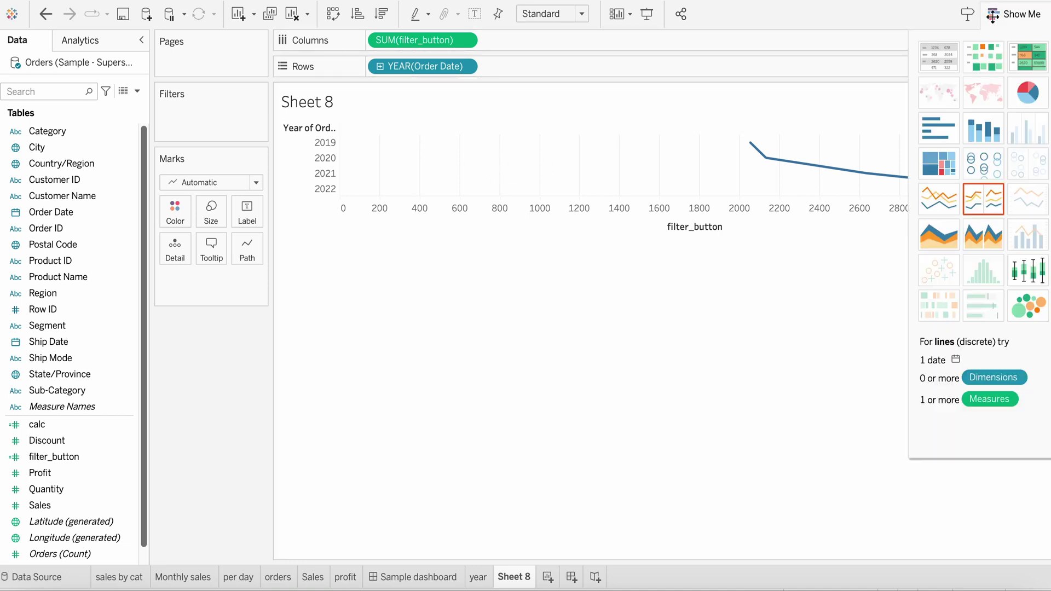
left_click(938, 128)
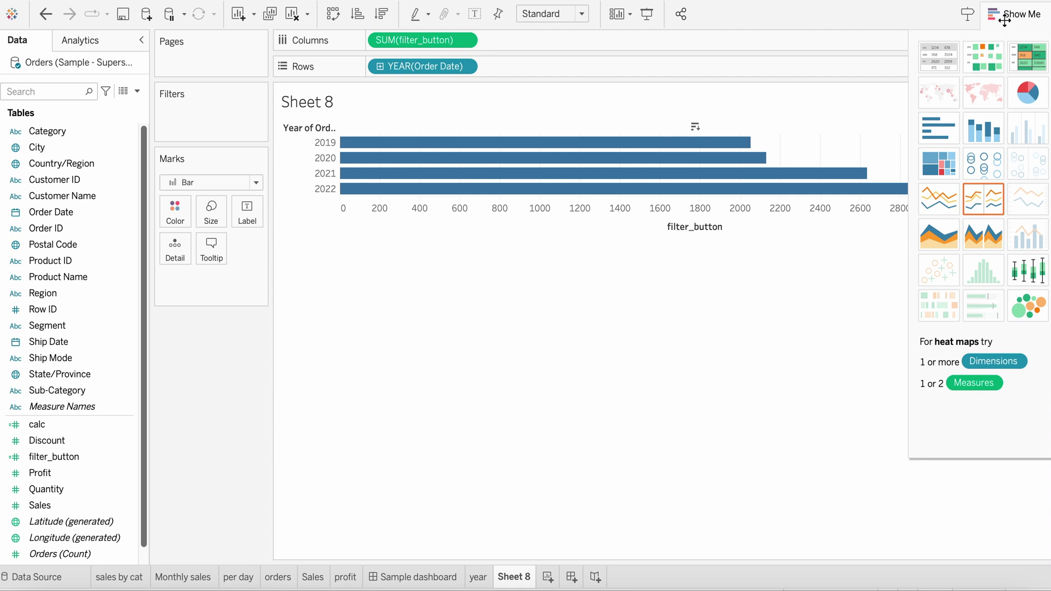
left_click(1005, 17)
mouse_move(739, 200)
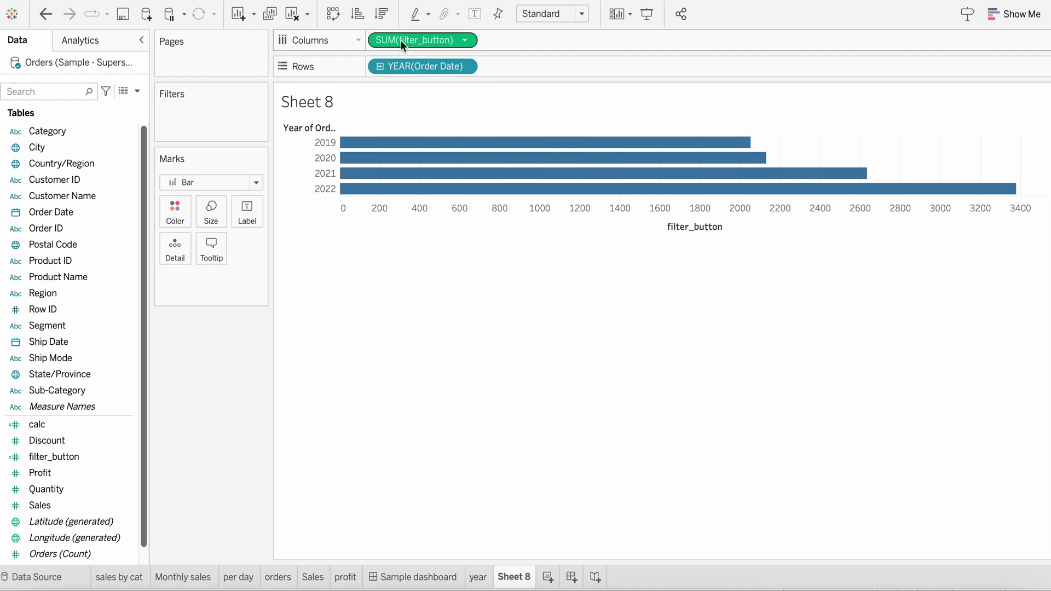
Step: Change the filter_button aggregation from Sum to Minimum
left_click(464, 41)
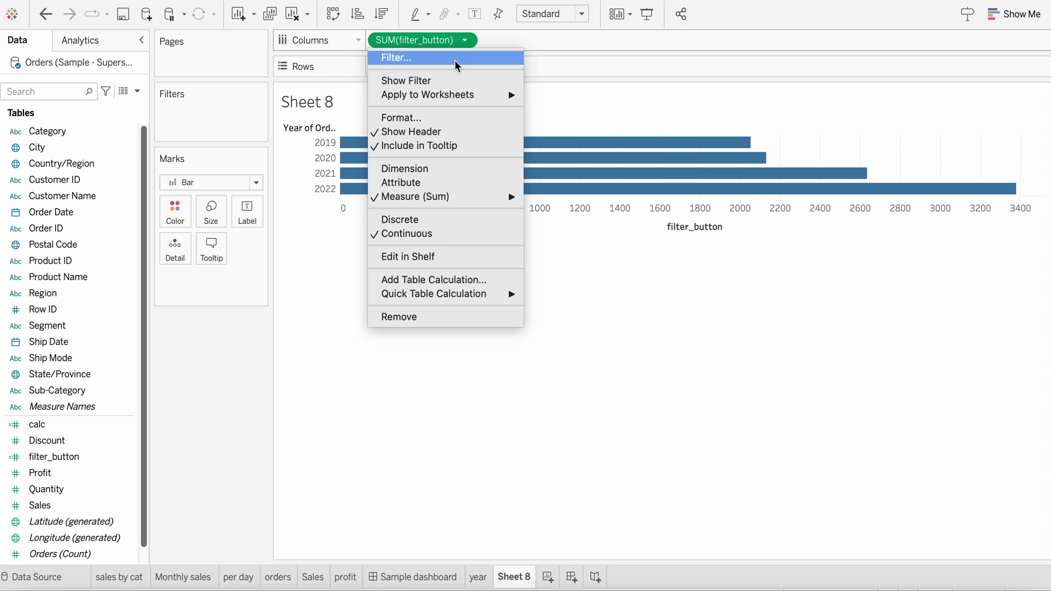
mouse_move(501, 197)
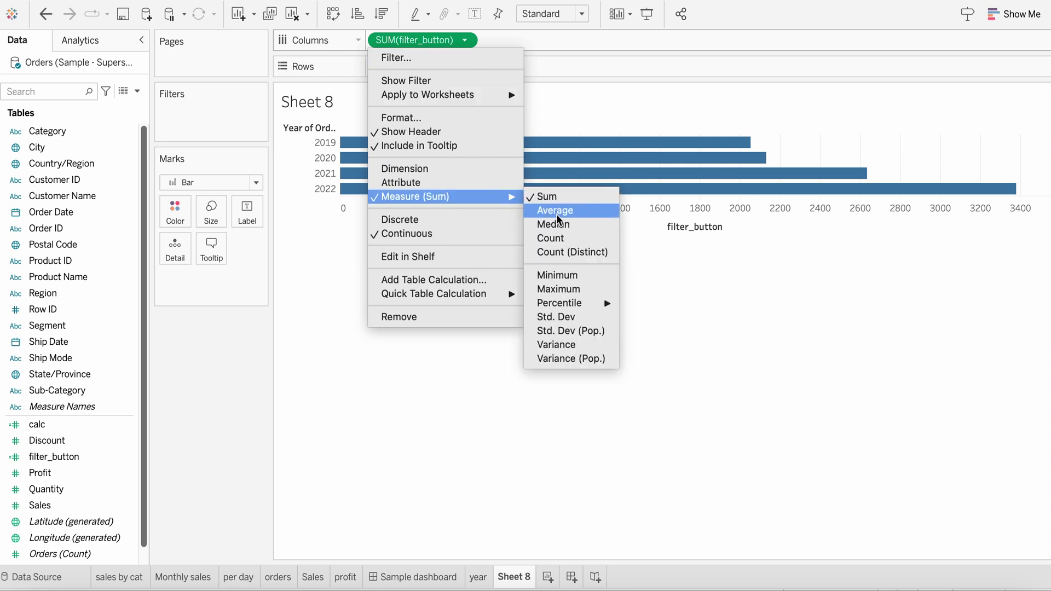
left_click(570, 278)
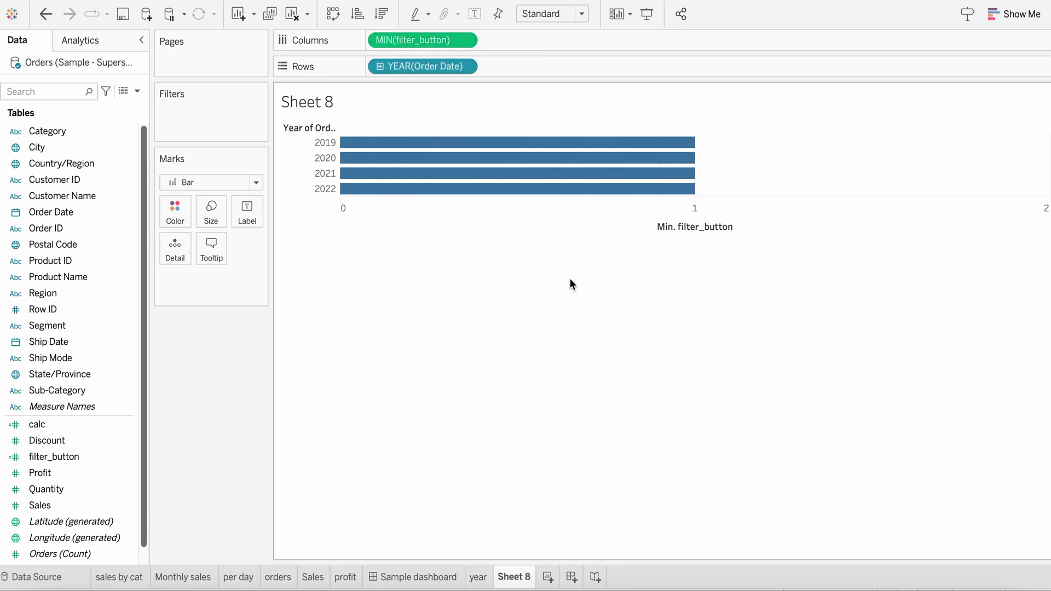
Step: Fit the chart to Entire View and hide the year row headers
left_click(558, 13)
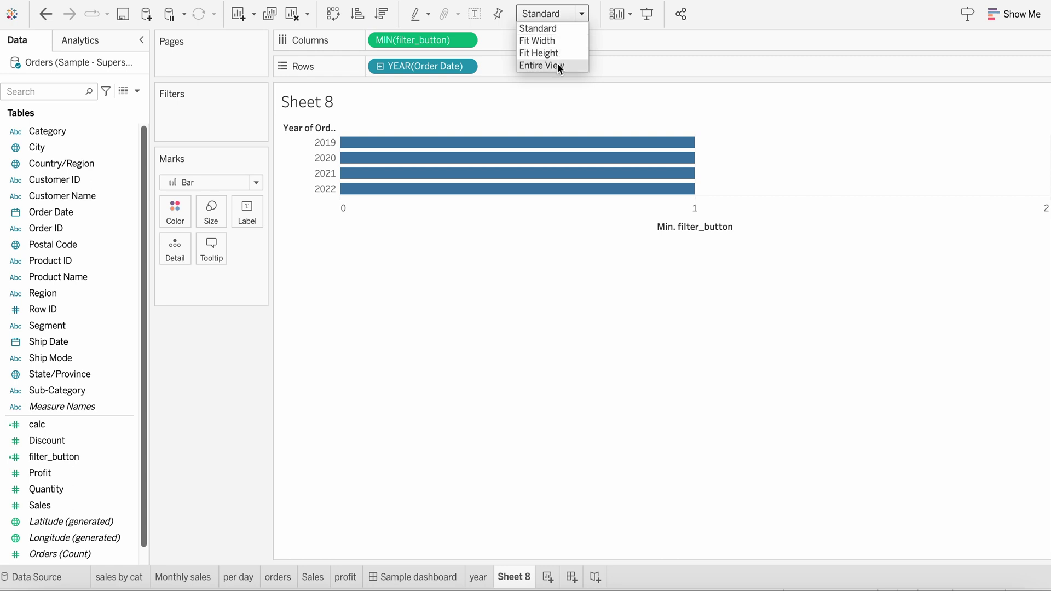
left_click(557, 65)
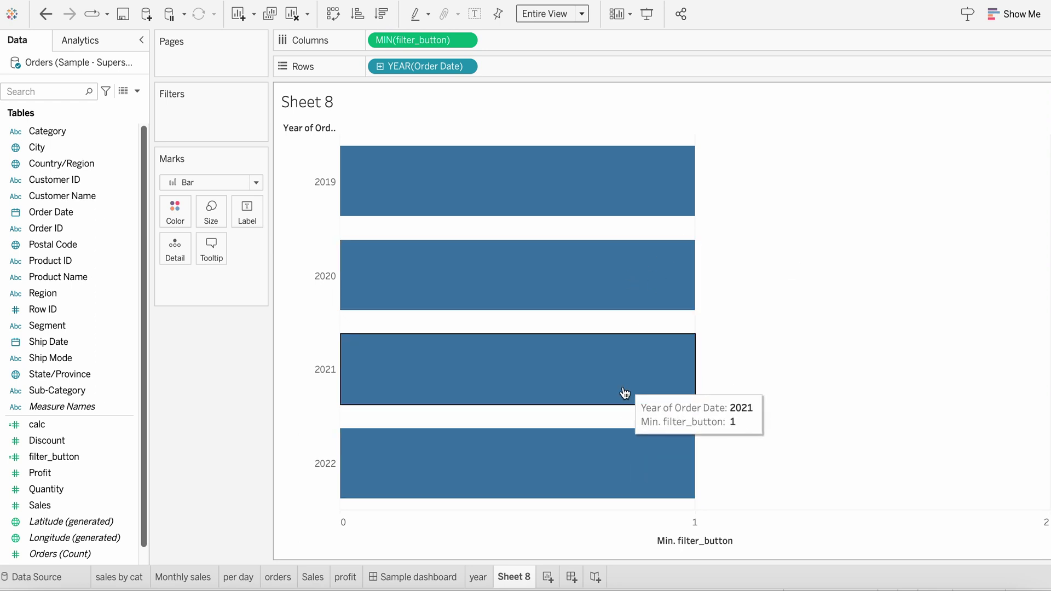
right_click(317, 260)
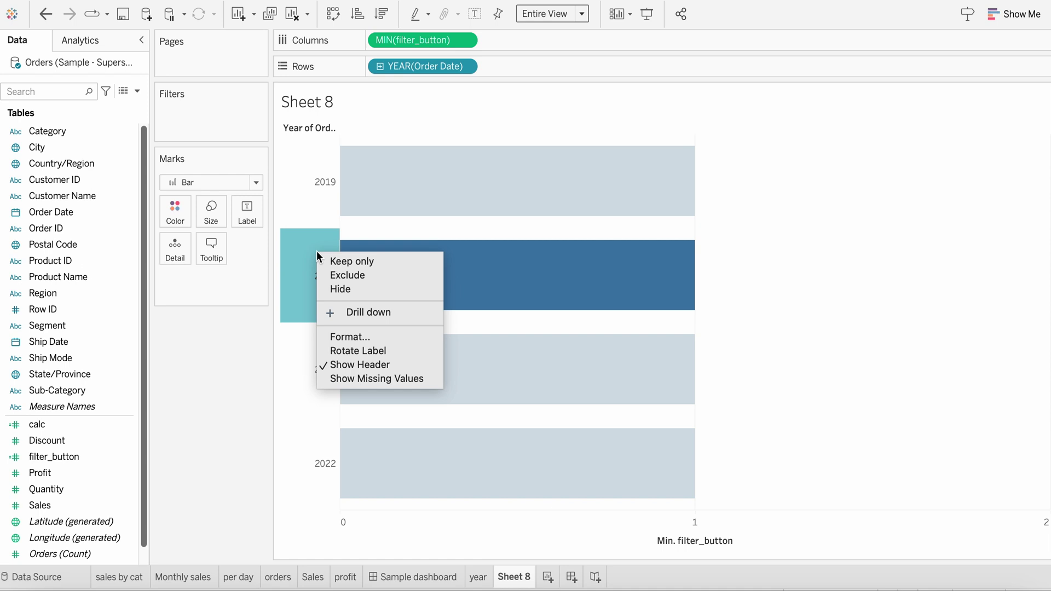
left_click(357, 367)
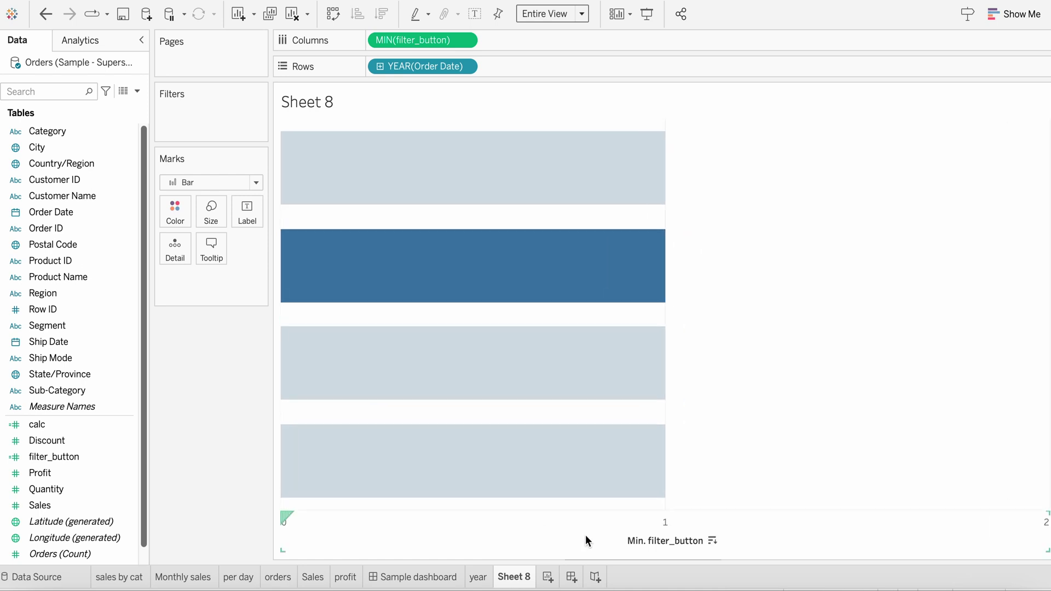
Step: Hide the filter_button axis
right_click(608, 527)
left_click(642, 491)
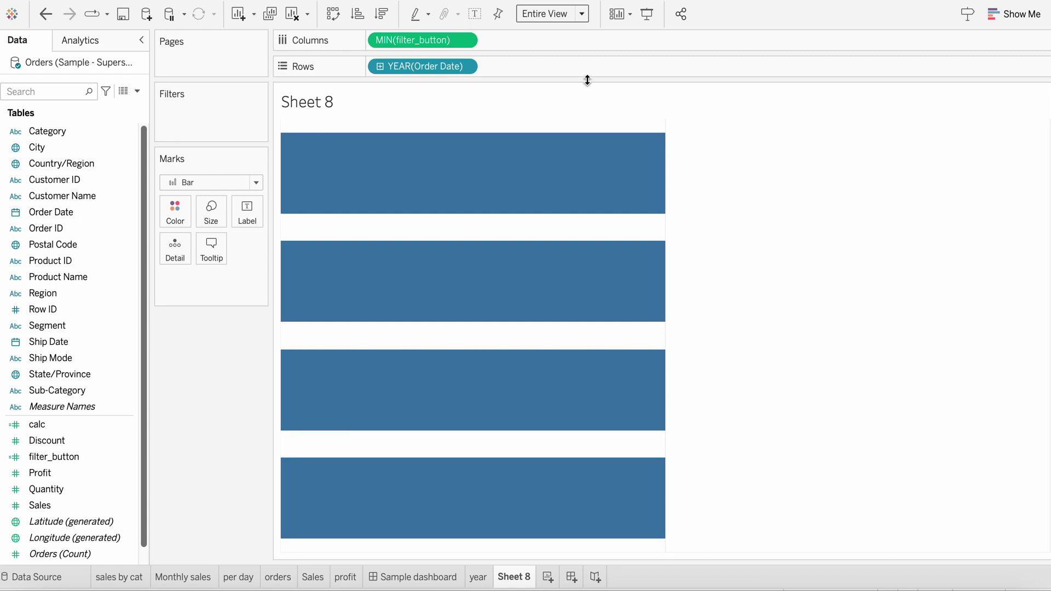
mouse_move(643, 518)
Step: Restore the year headers and fix the filter_button axis range from 0 to 1
left_click(44, 17)
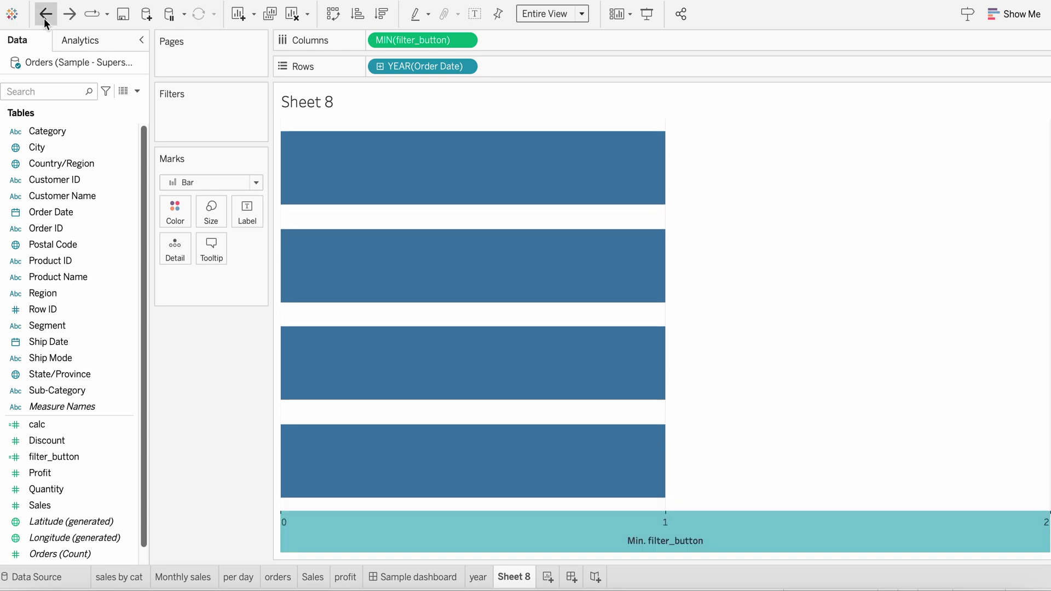
left_click(730, 276)
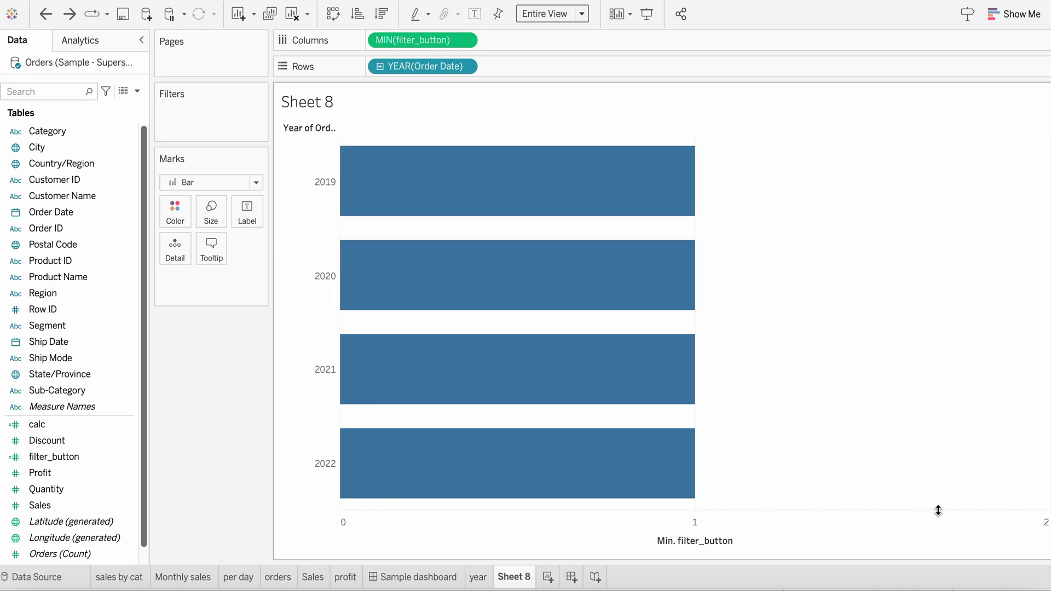
right_click(907, 530)
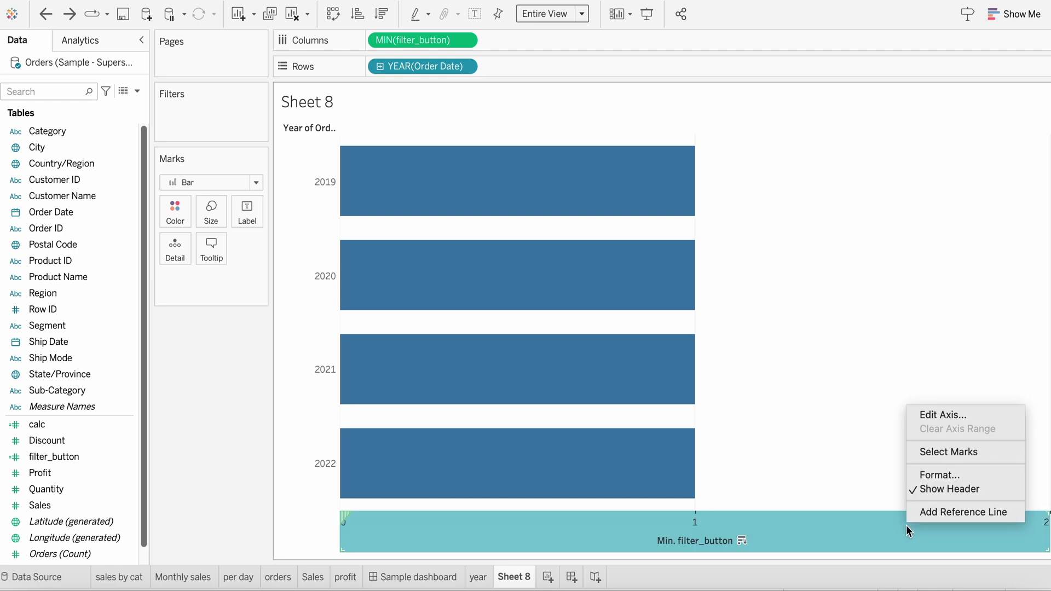
left_click(924, 417)
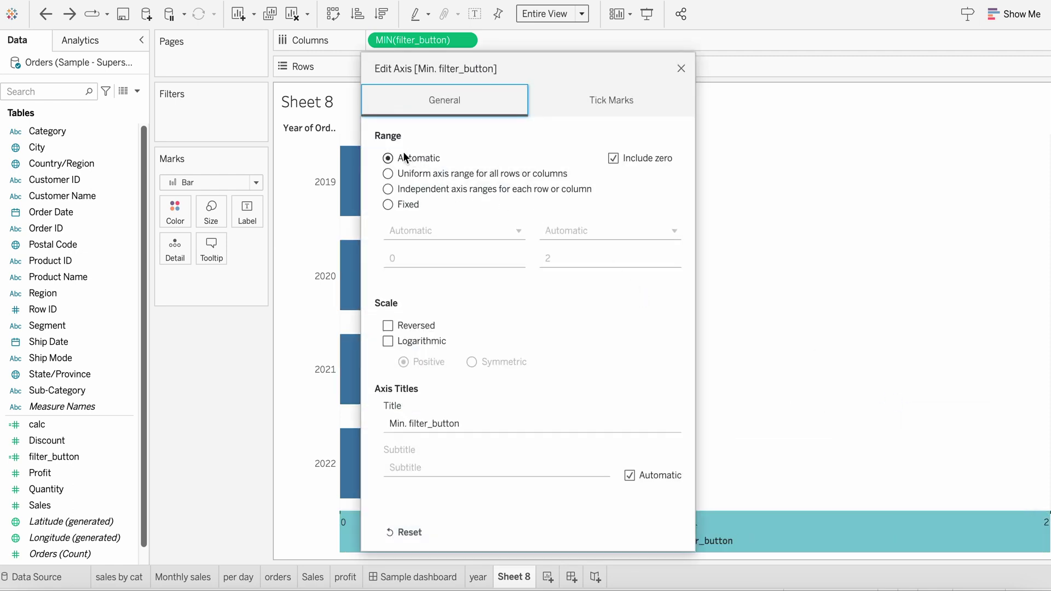
left_click(389, 205)
left_click(550, 258)
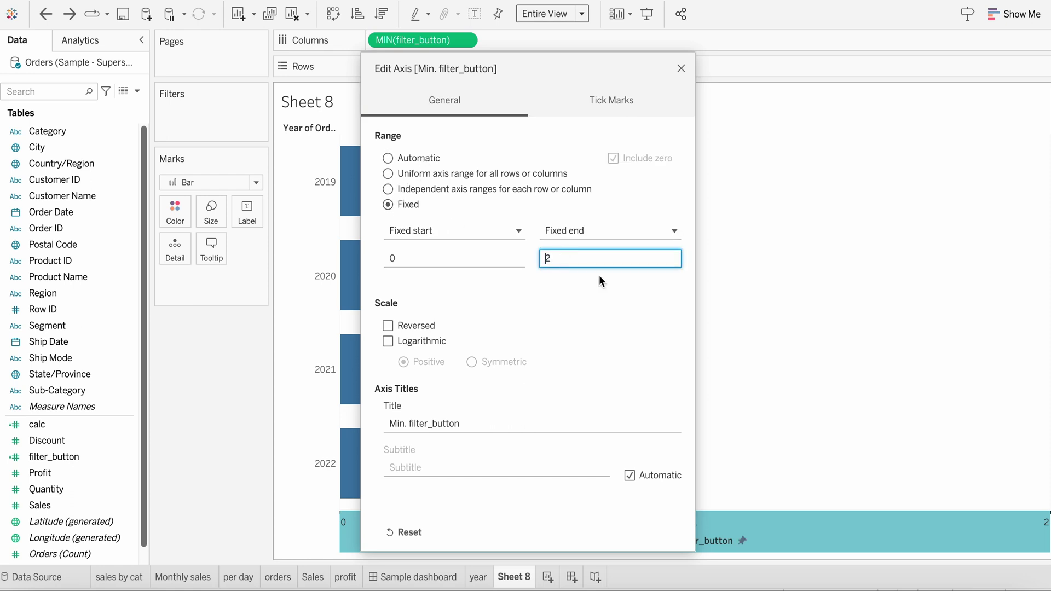
key("ctrl+a")
type("1")
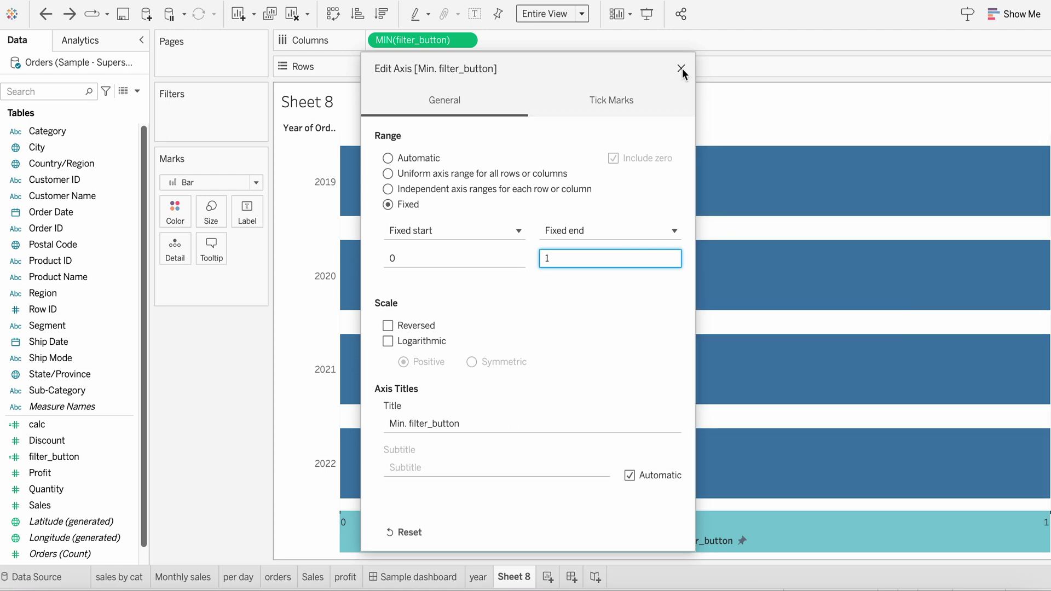
left_click(681, 68)
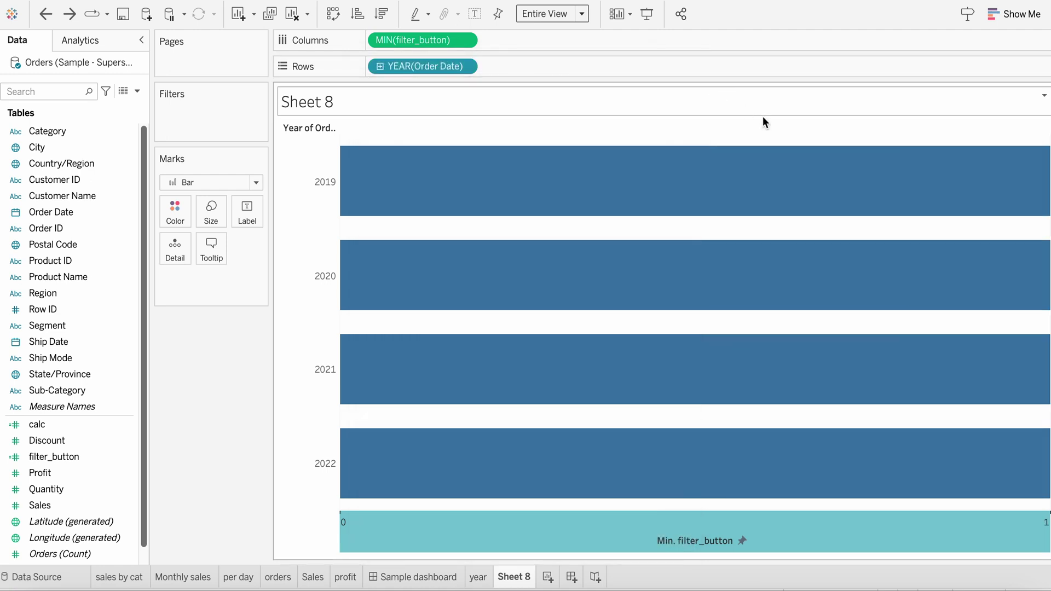
Step: Hide the filter_button axis and year headers, then test-select and clear the 2020 bar
right_click(576, 515)
left_click(609, 478)
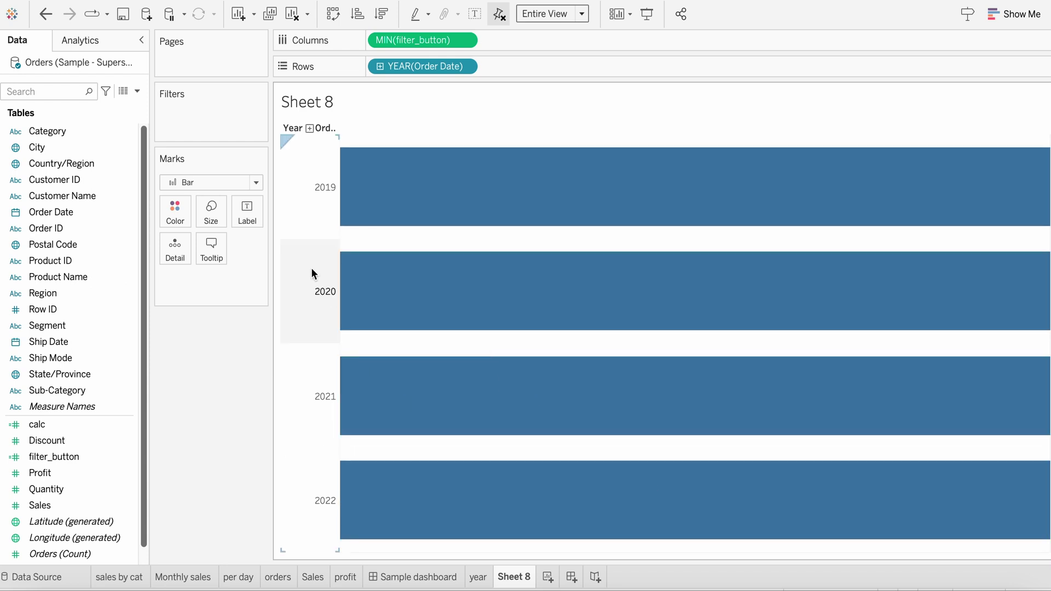
right_click(311, 272)
left_click(354, 375)
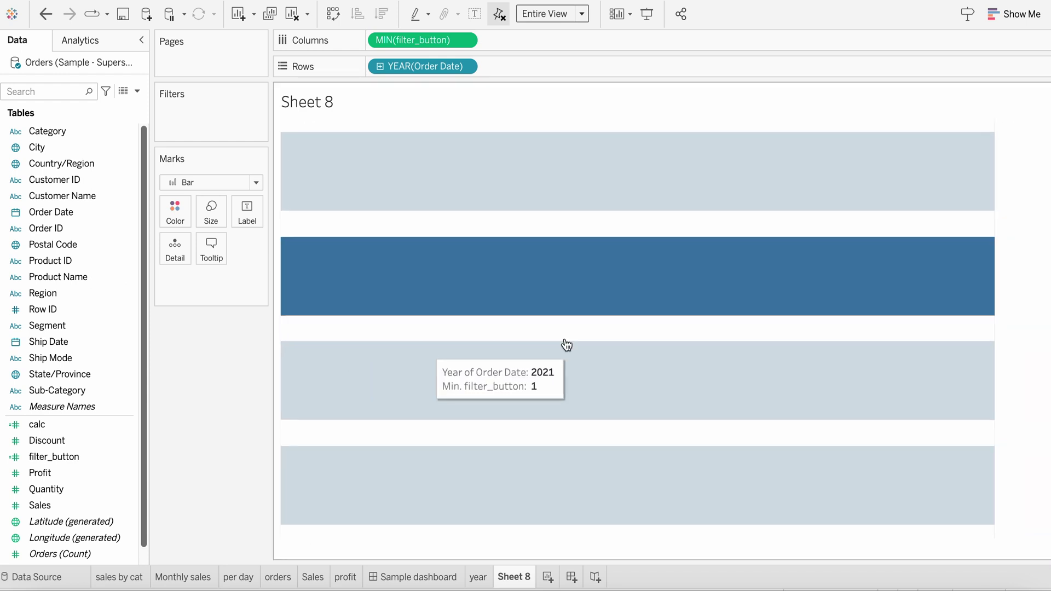
left_click(833, 243)
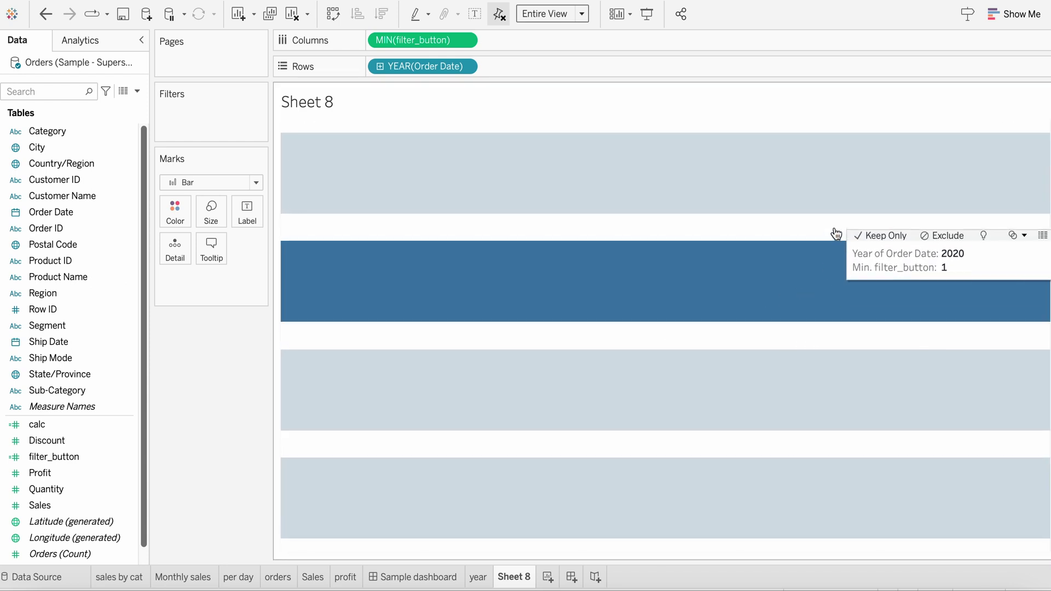
left_click(689, 237)
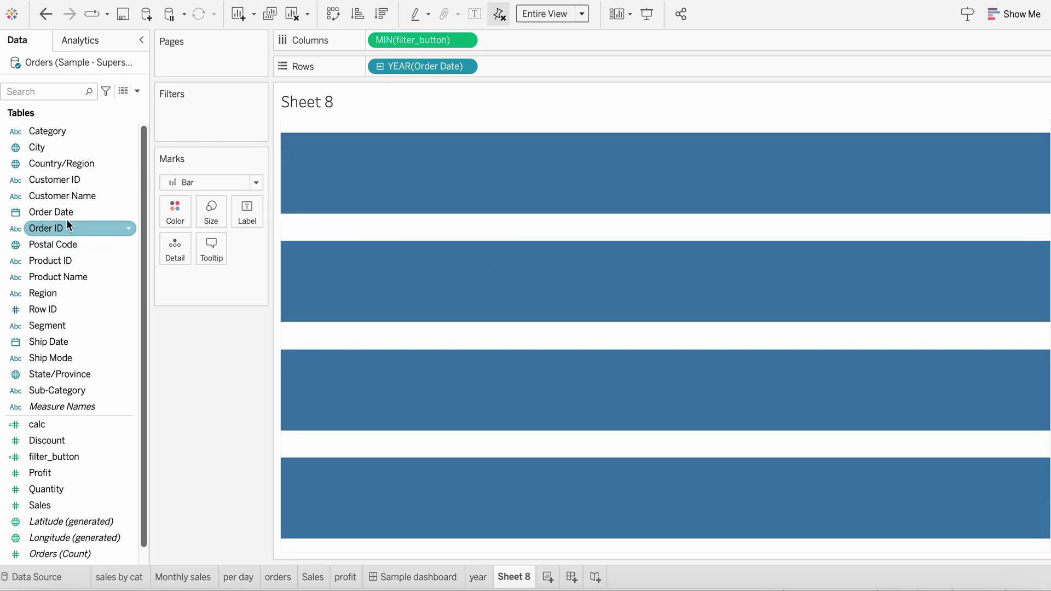
Step: Put Order Date on Label so each bar shows its year, and open label settings
left_click_drag(65, 213, 247, 222)
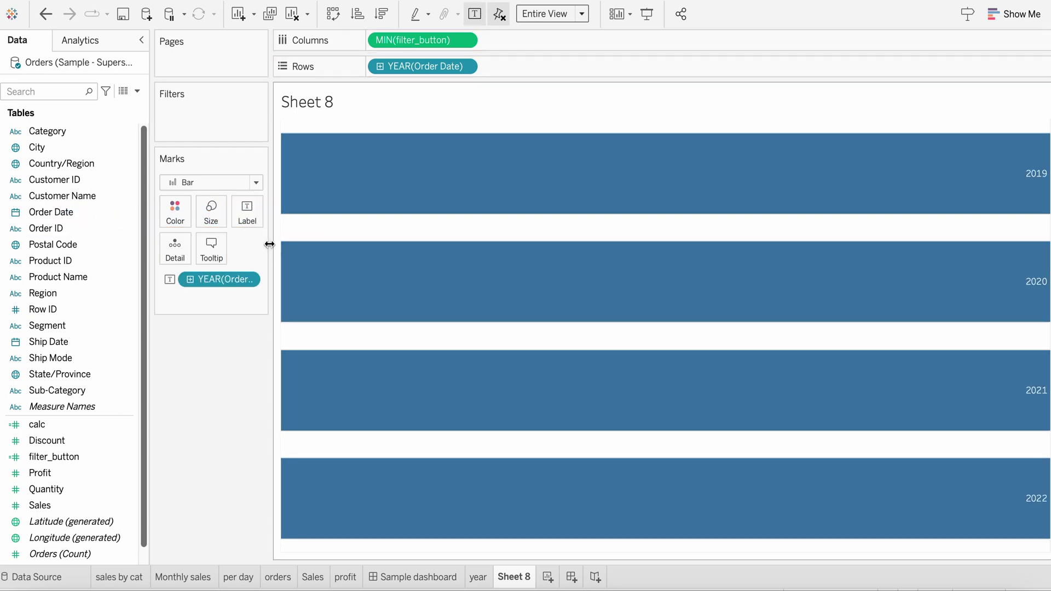
left_click(246, 222)
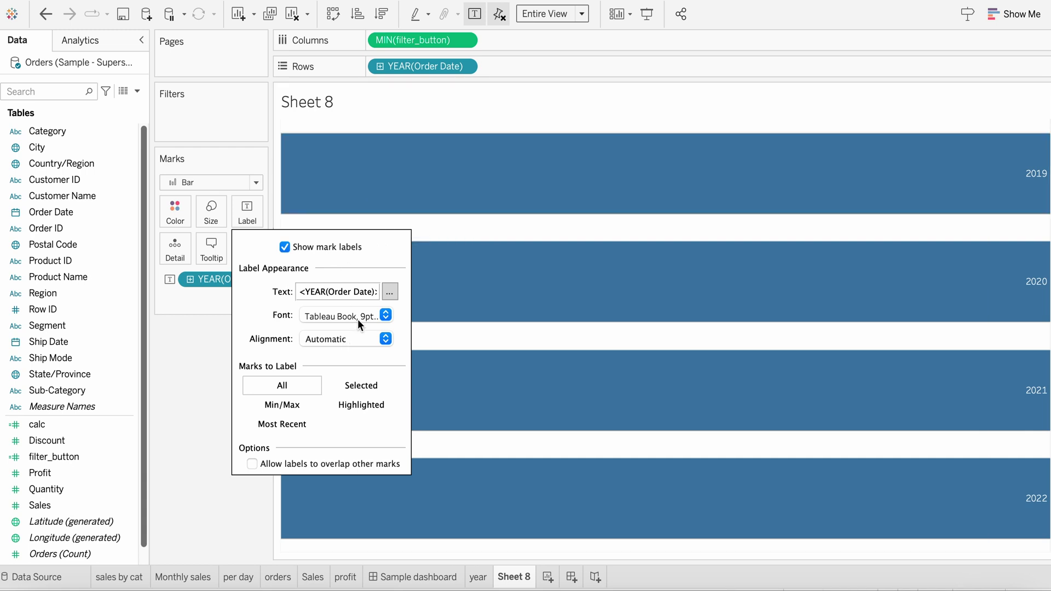
Step: Set the year label alignment to Middle vertical and Left horizontal on each bar
left_click(337, 340)
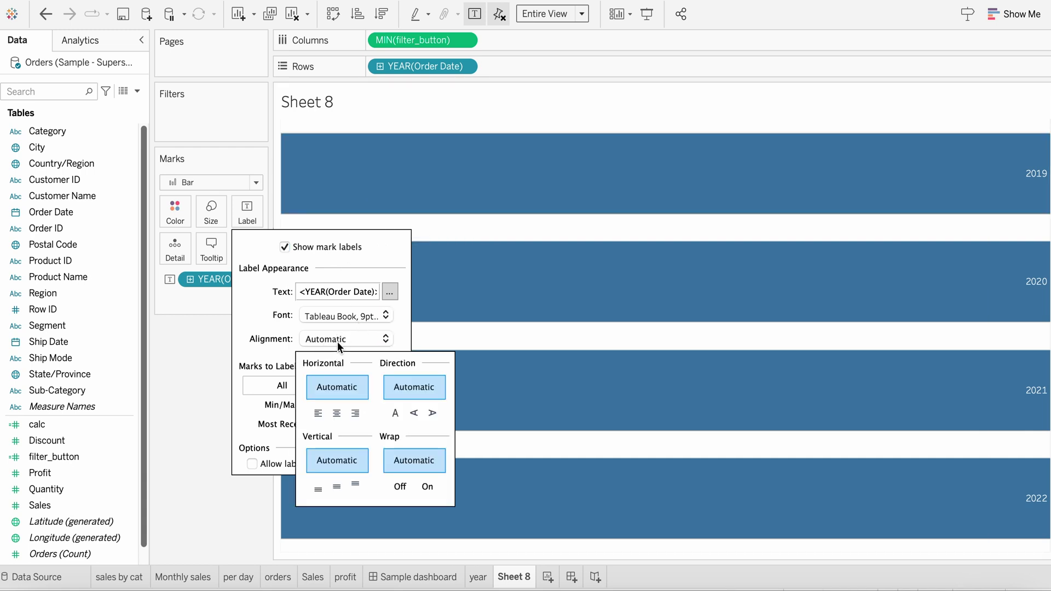
left_click(336, 415)
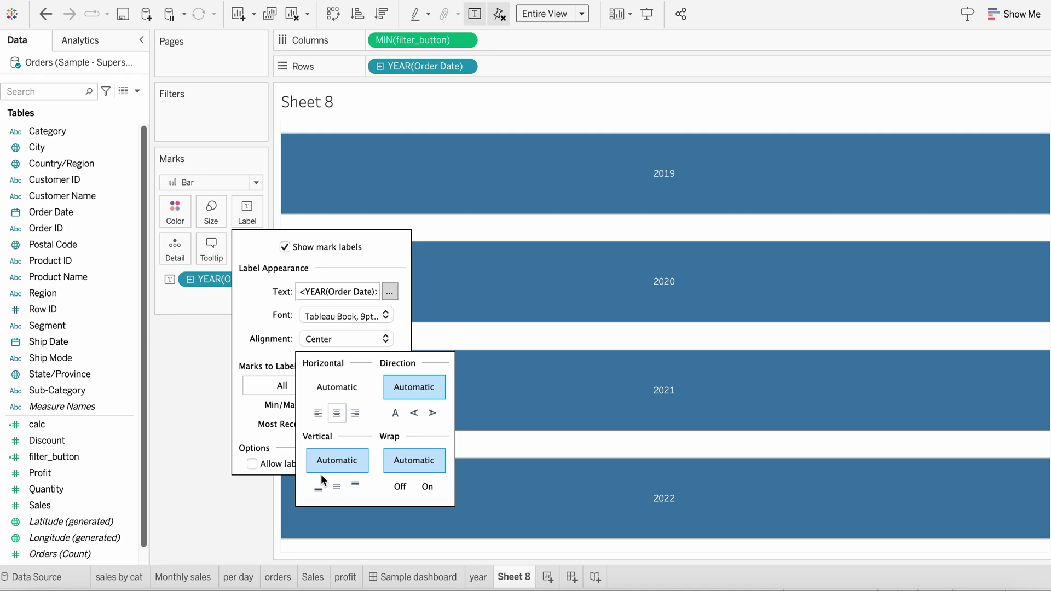
left_click(332, 487)
left_click(318, 488)
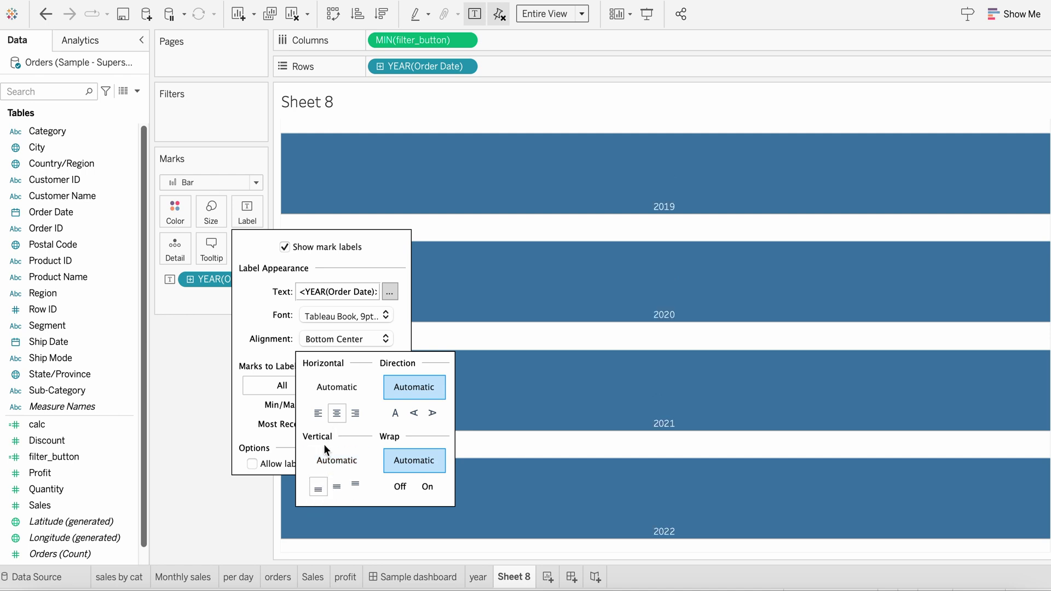
left_click(337, 486)
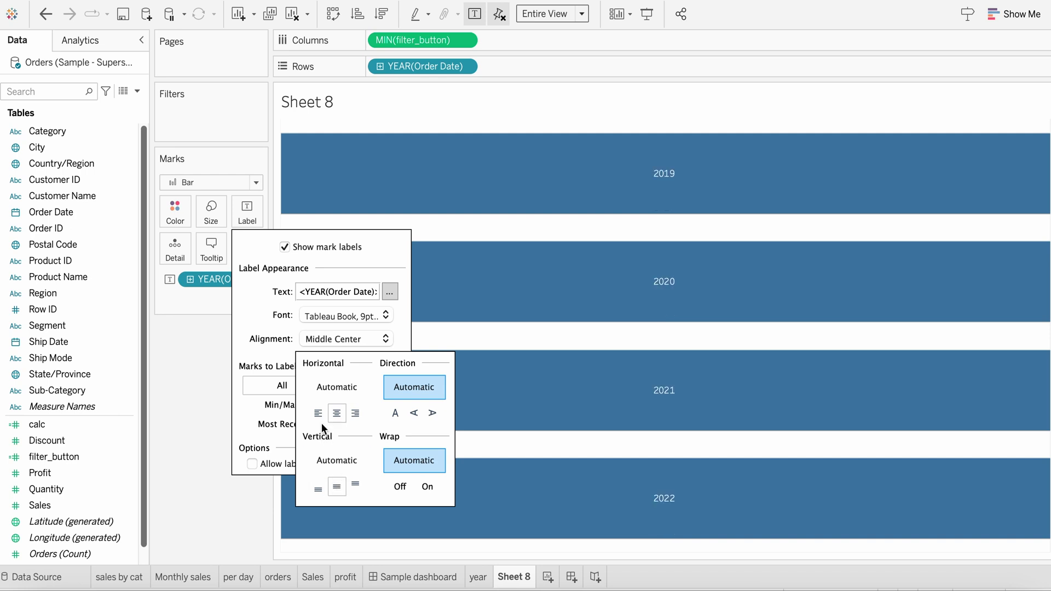
left_click(318, 414)
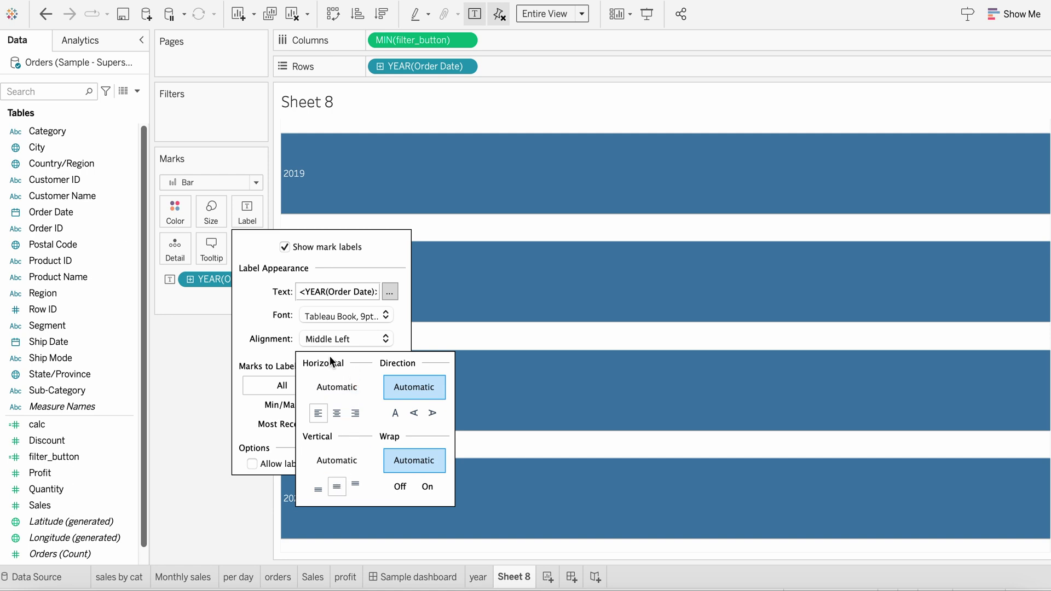
left_click(284, 343)
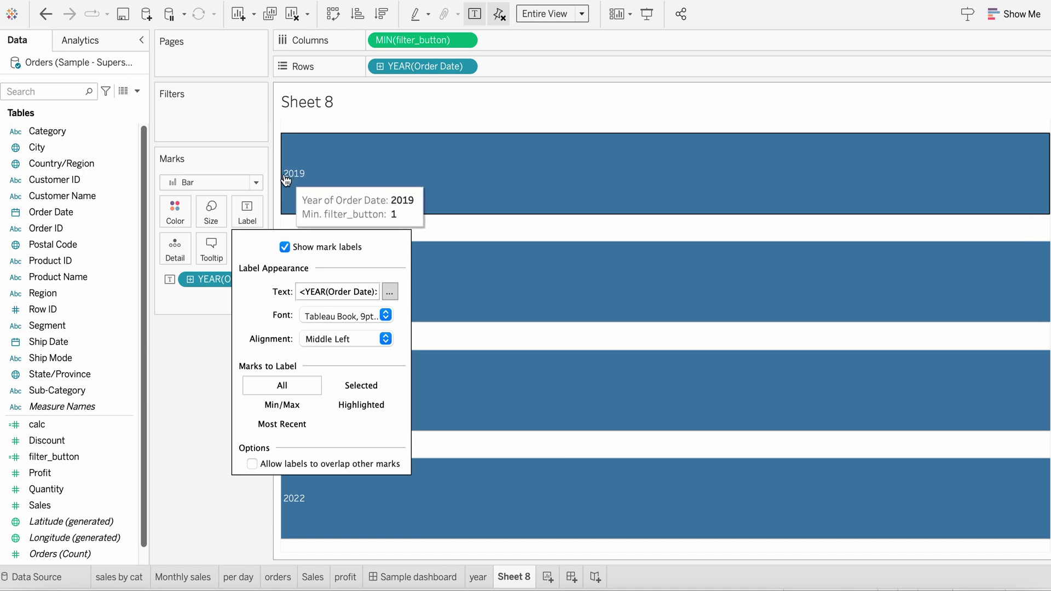
Step: Edit the year label text, then make the labels bold at size 12 with a new colour
left_click(387, 293)
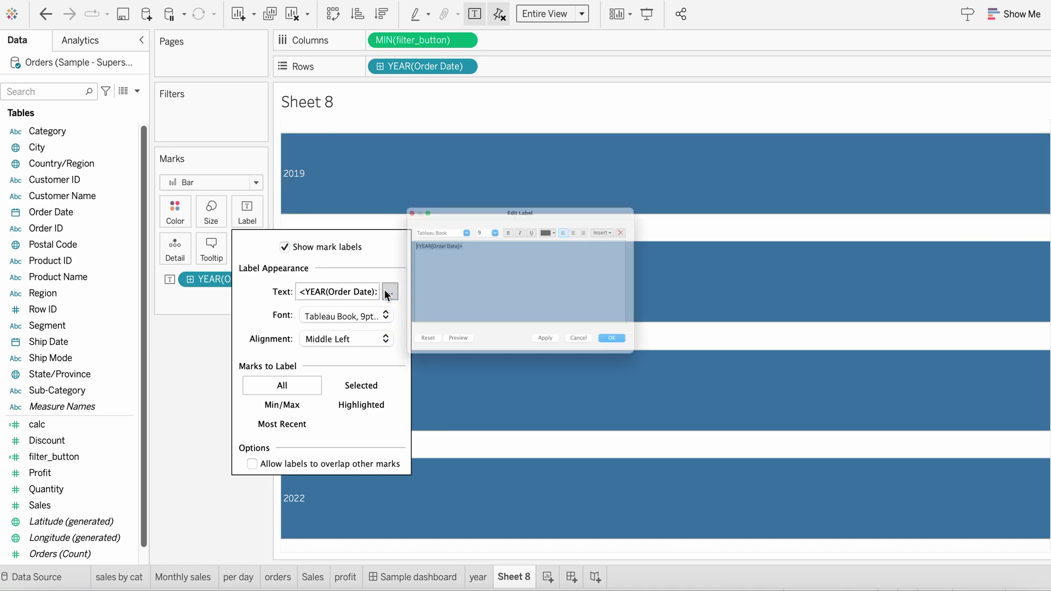
left_click(332, 216)
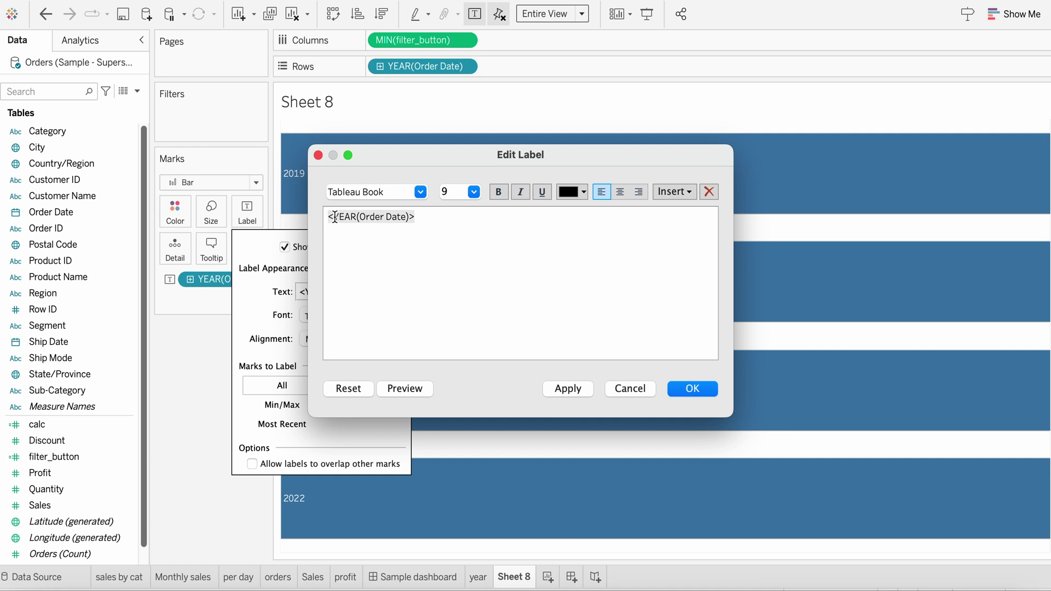
left_click(691, 389)
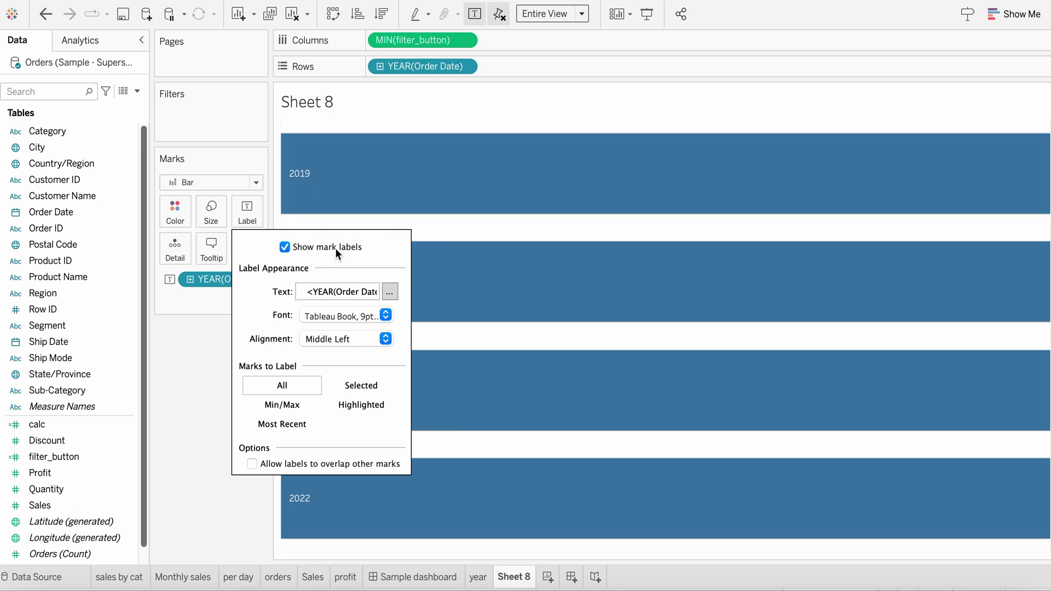
left_click(380, 310)
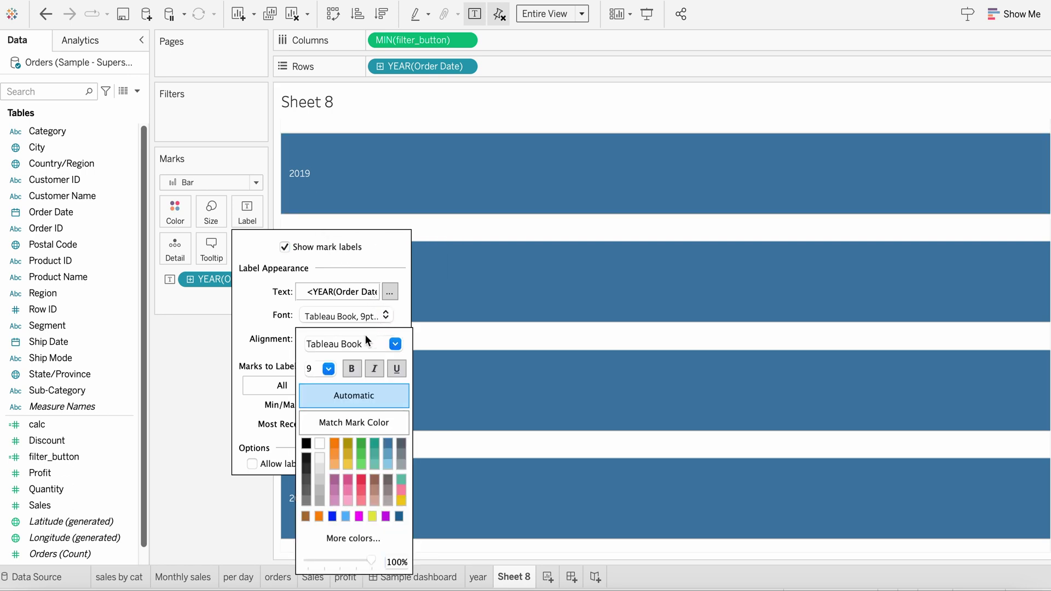
left_click(356, 368)
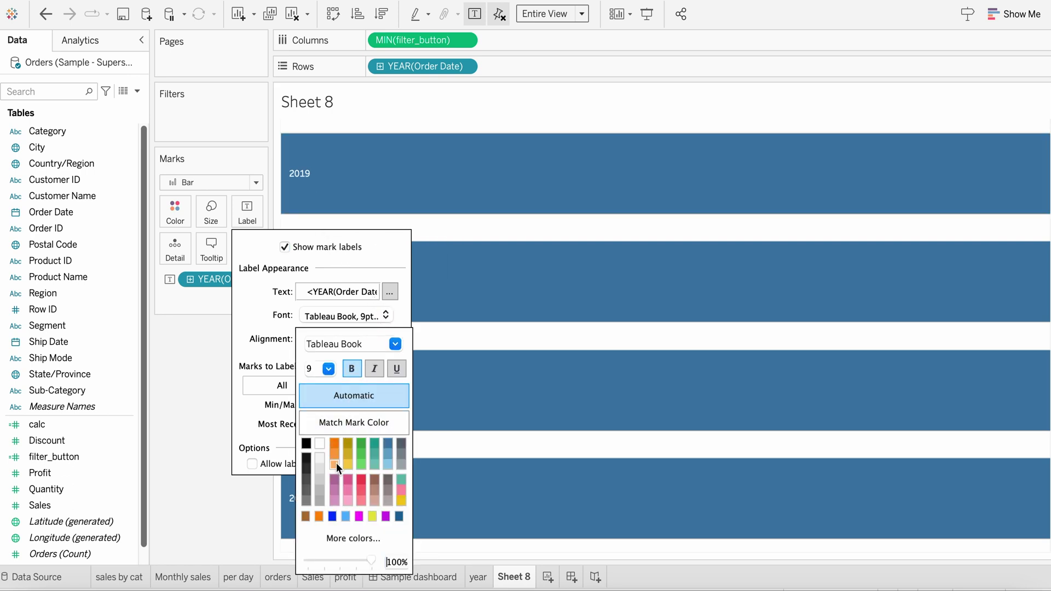
left_click(329, 369)
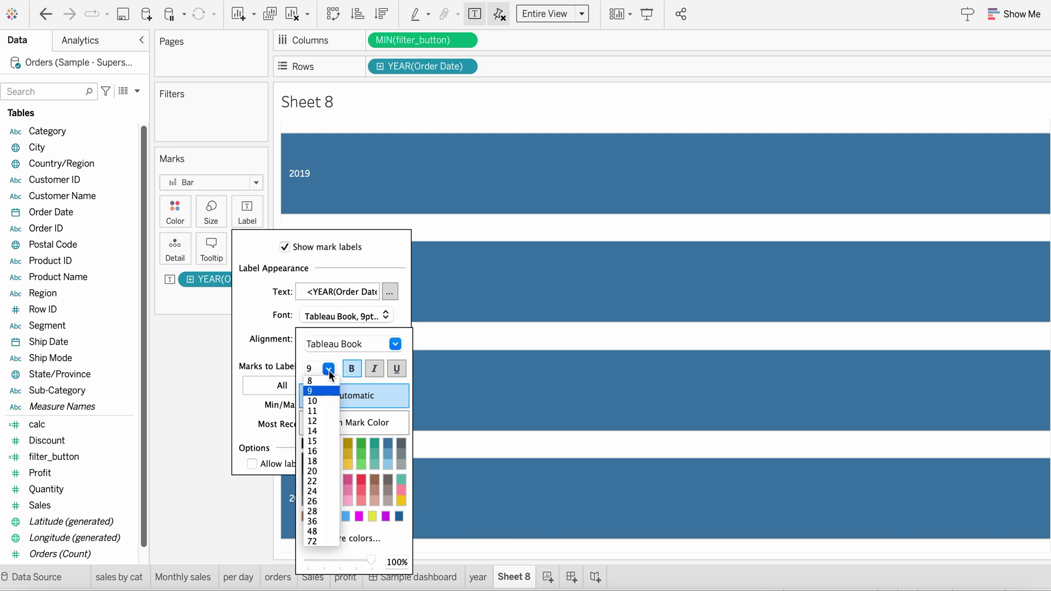
left_click(317, 431)
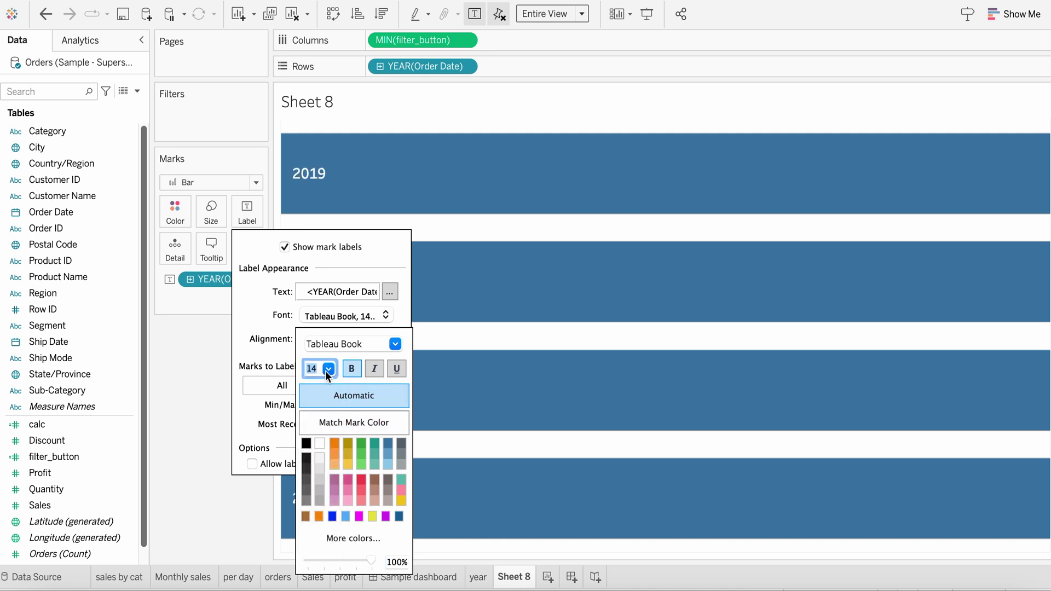
left_click(327, 370)
left_click(318, 422)
left_click(320, 443)
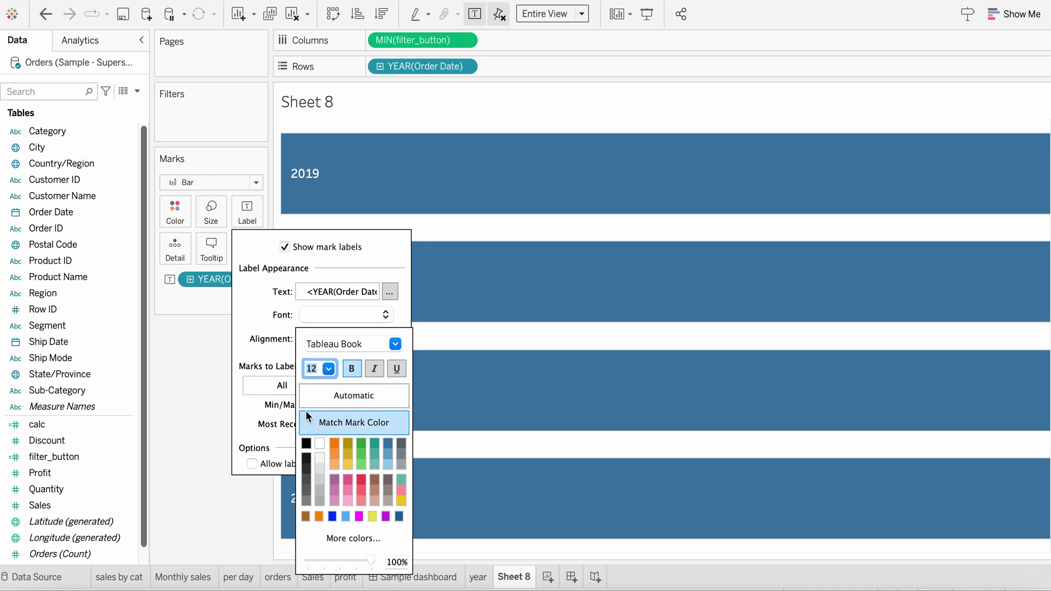
left_click(212, 347)
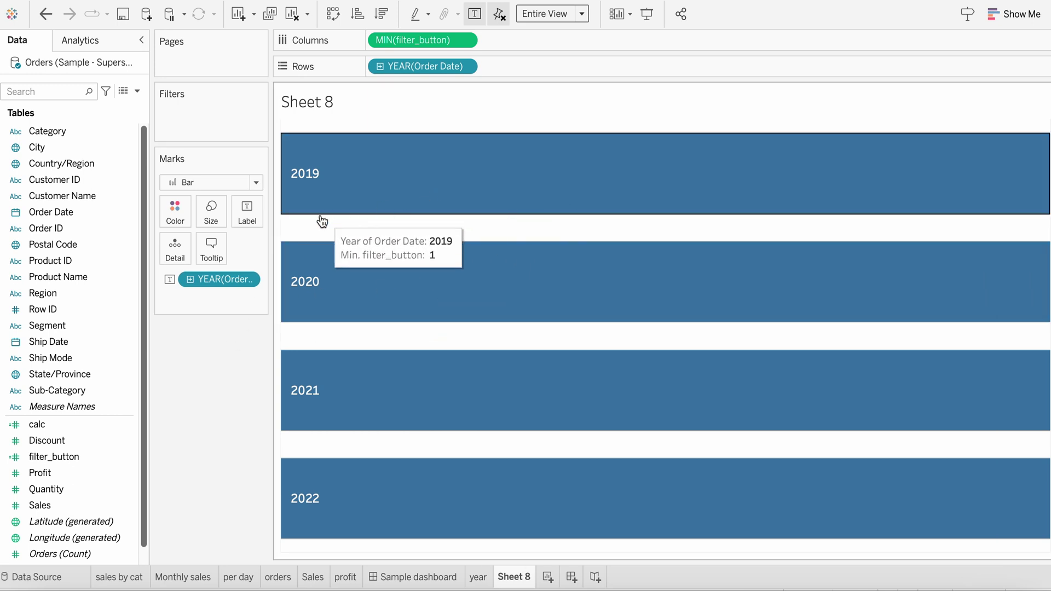
Step: Colour the four year bars teal from the Color palette
left_click(181, 213)
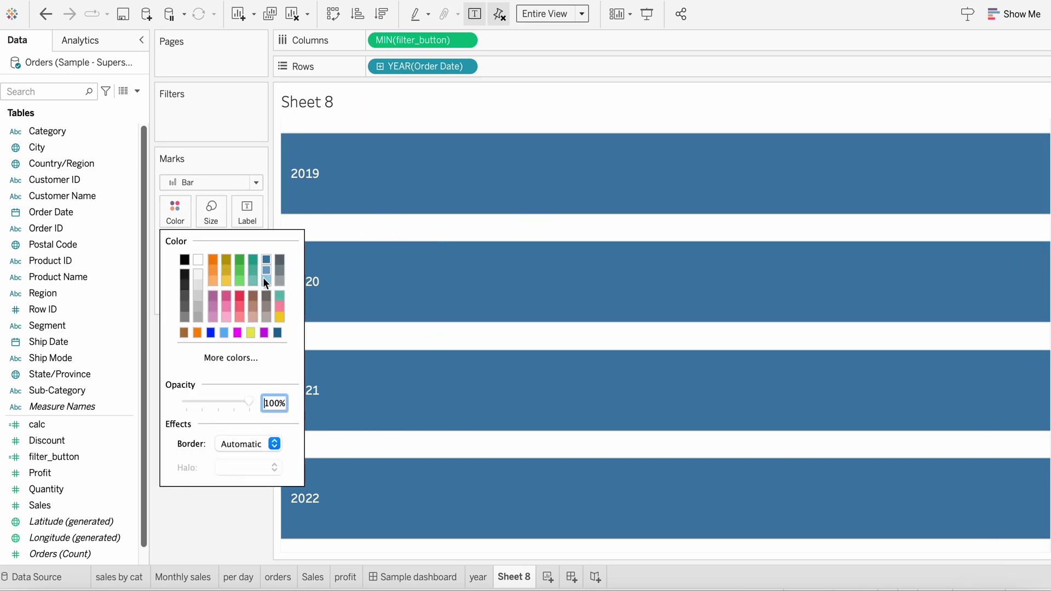
left_click(255, 260)
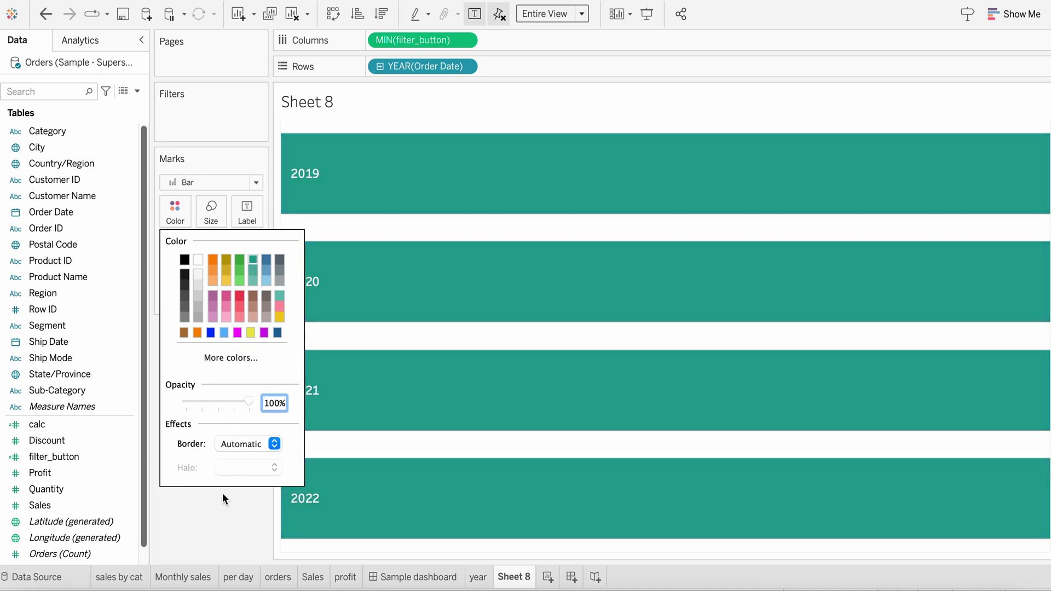
left_click(225, 499)
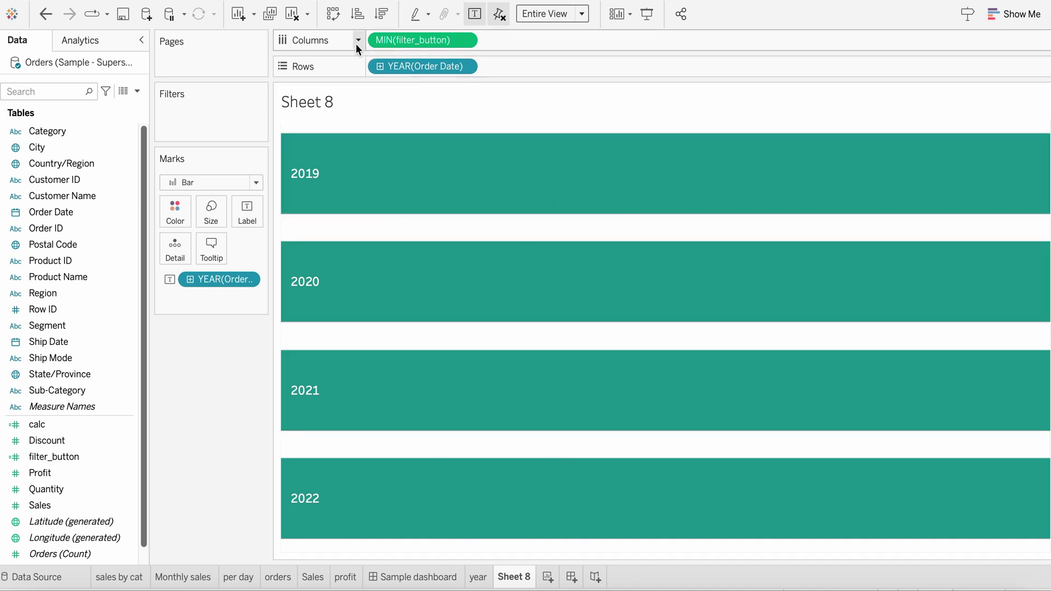
Step: Set the worksheet shading to None
left_click(401, 3)
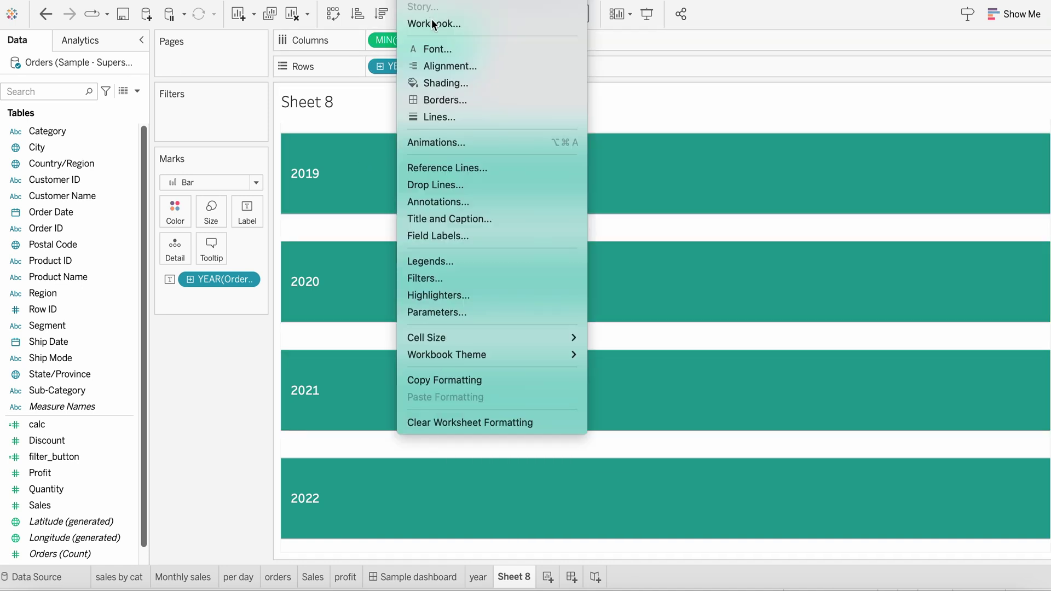
left_click(443, 83)
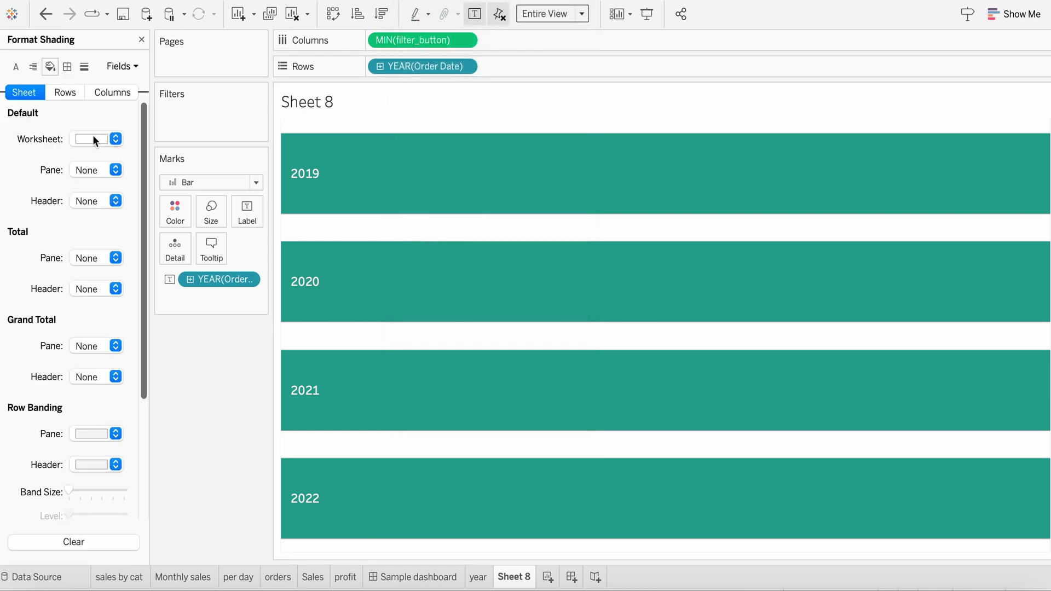
left_click(81, 139)
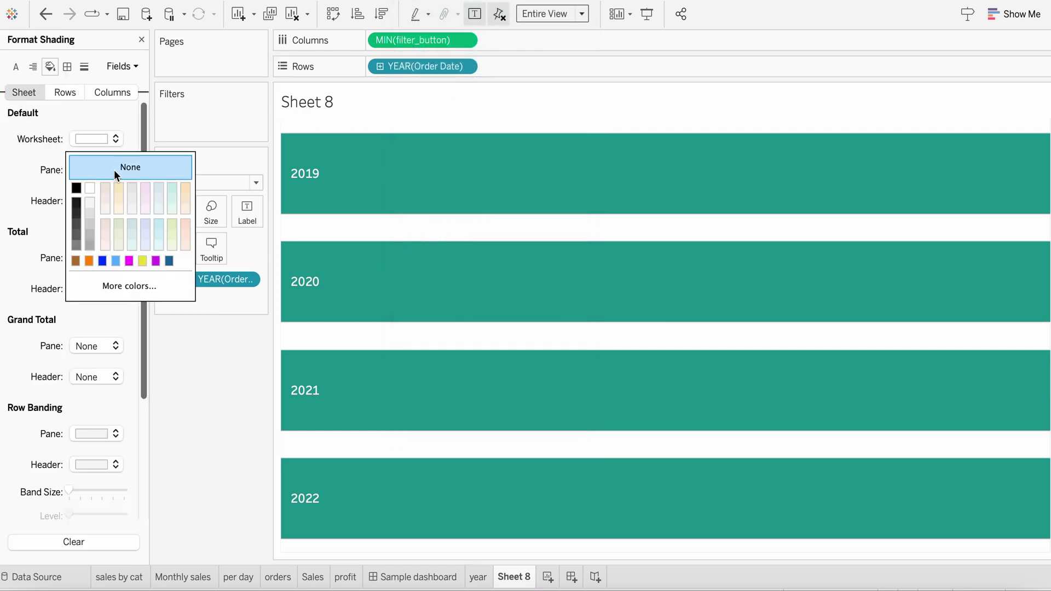
left_click(190, 367)
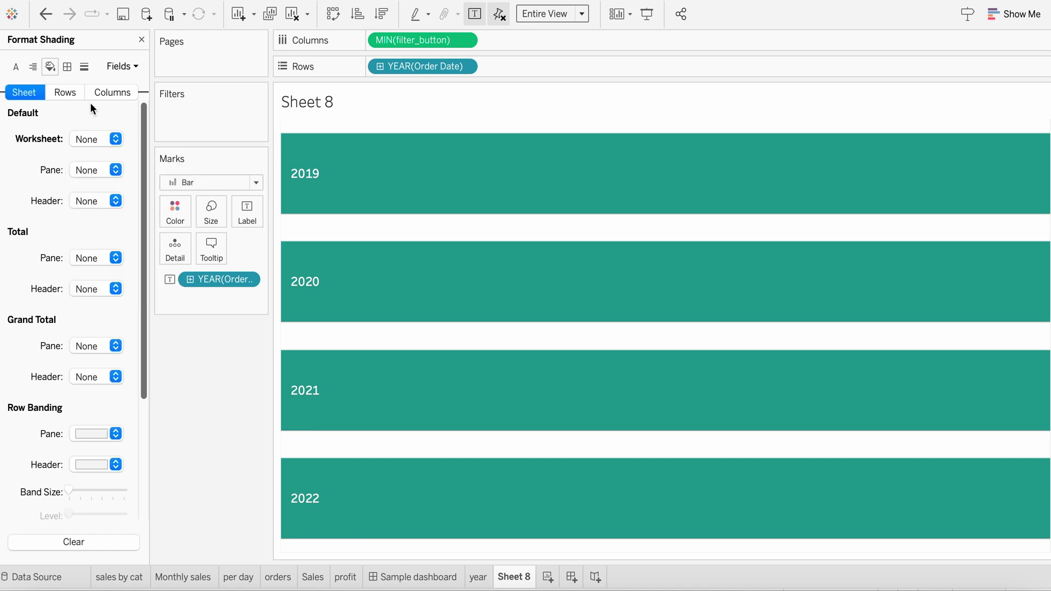
Step: Turn off zero lines, trend, reference and drop lines, axis rulers and axis ticks
left_click(85, 67)
left_click(96, 173)
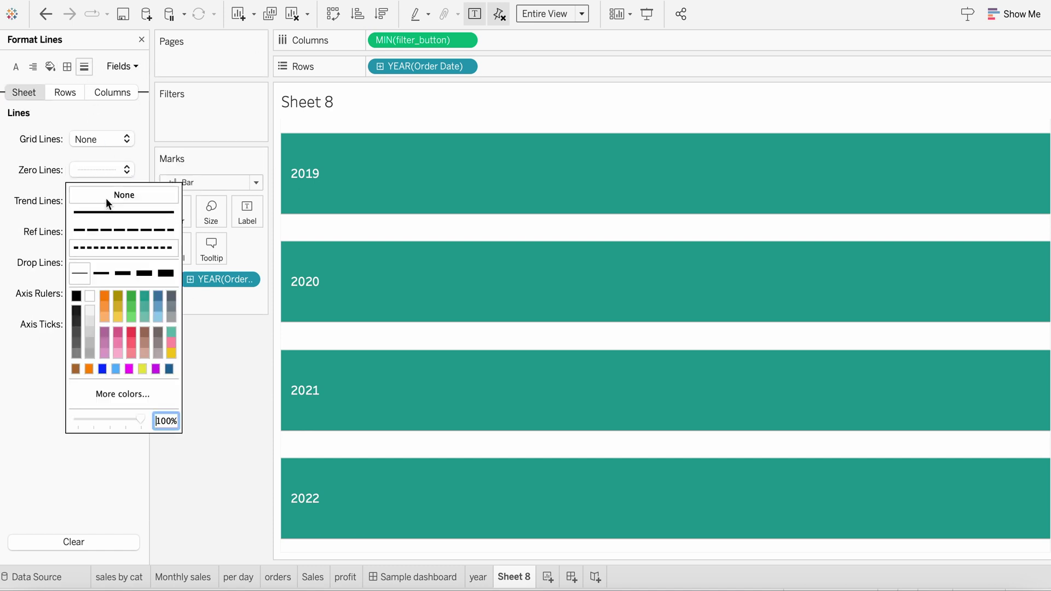
left_click(106, 196)
left_click(98, 200)
left_click(97, 229)
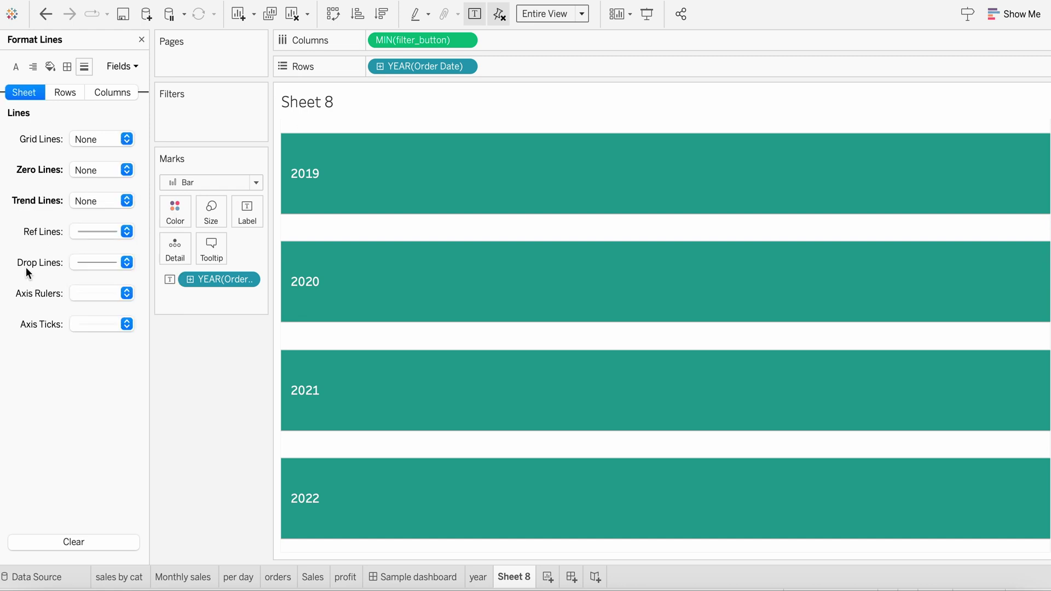
left_click(98, 232)
left_click(96, 254)
left_click(78, 265)
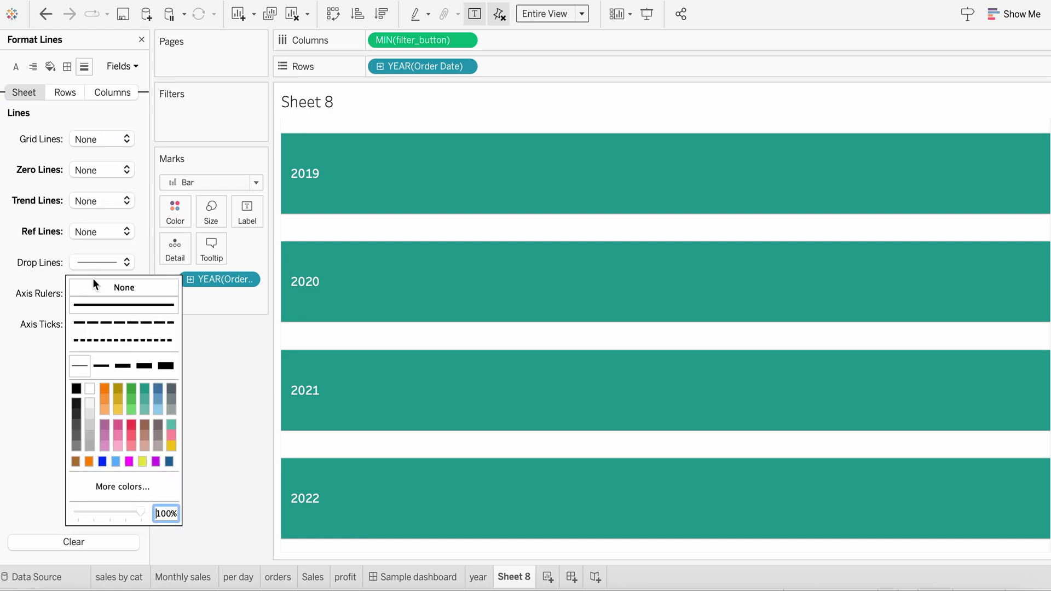
left_click(94, 287)
left_click(93, 295)
left_click(103, 310)
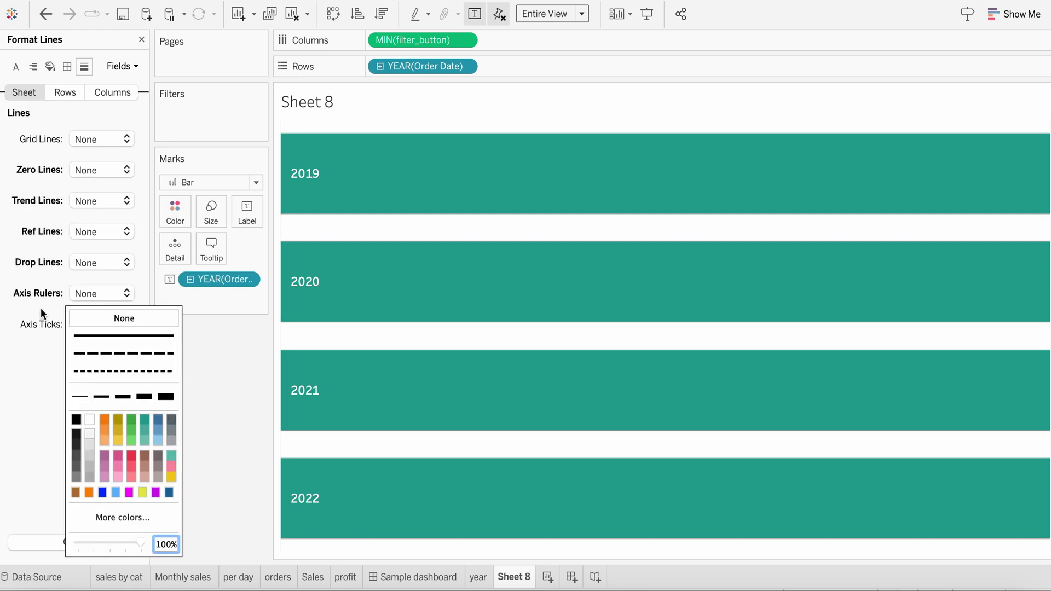
left_click(99, 328)
left_click(121, 349)
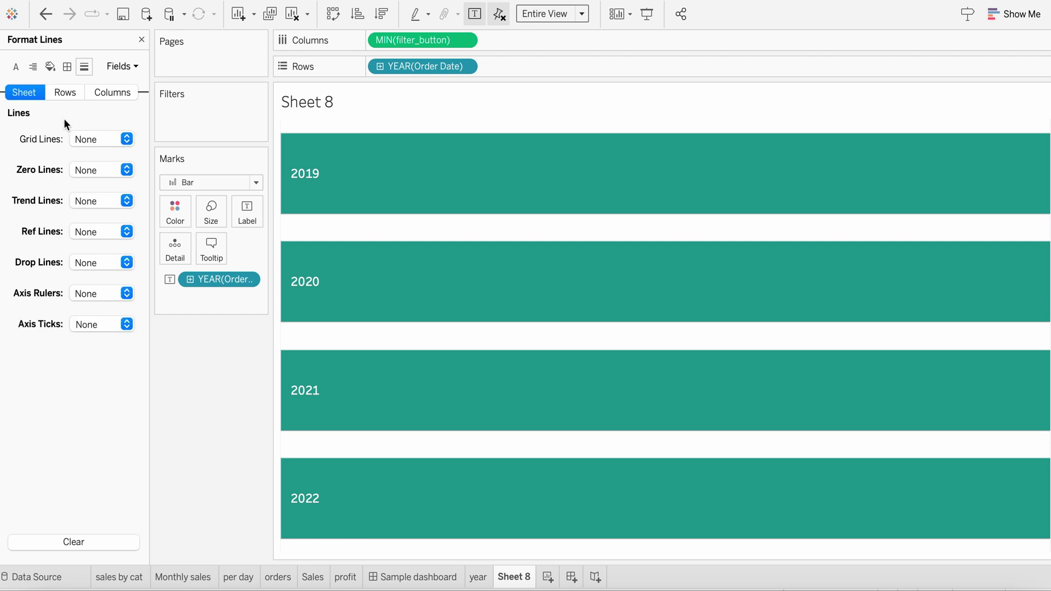
left_click(70, 97)
left_click(96, 94)
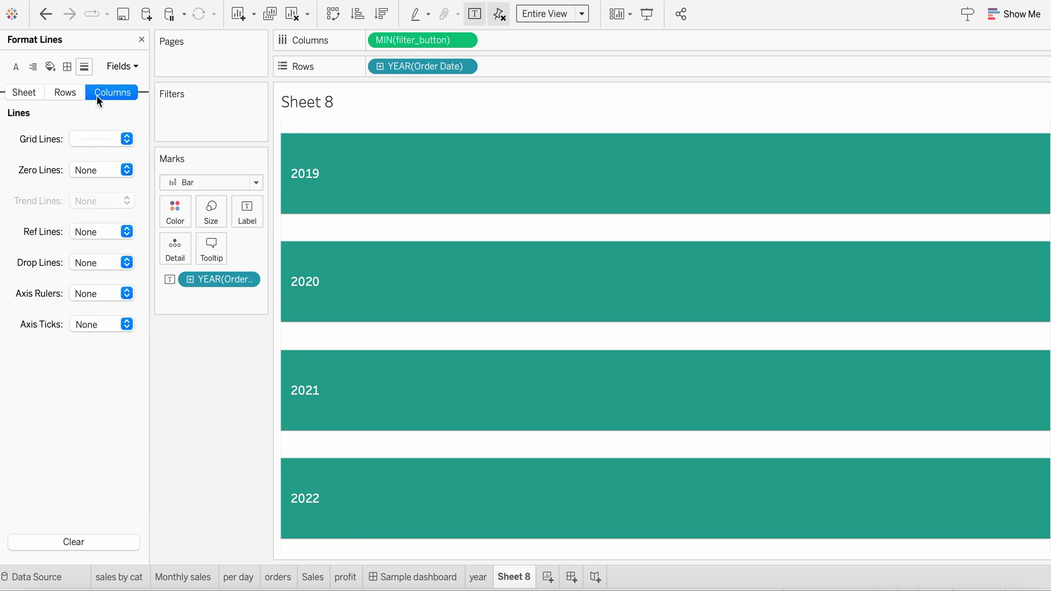
Step: Remove the grand total borders and check row and column border settings
left_click(67, 67)
left_click(32, 96)
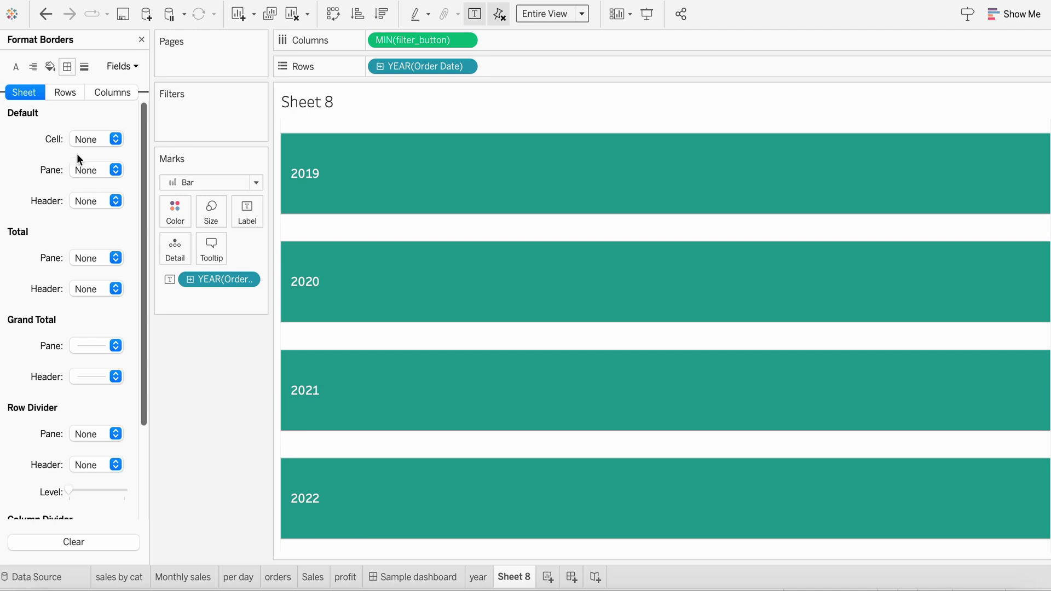
left_click(86, 345)
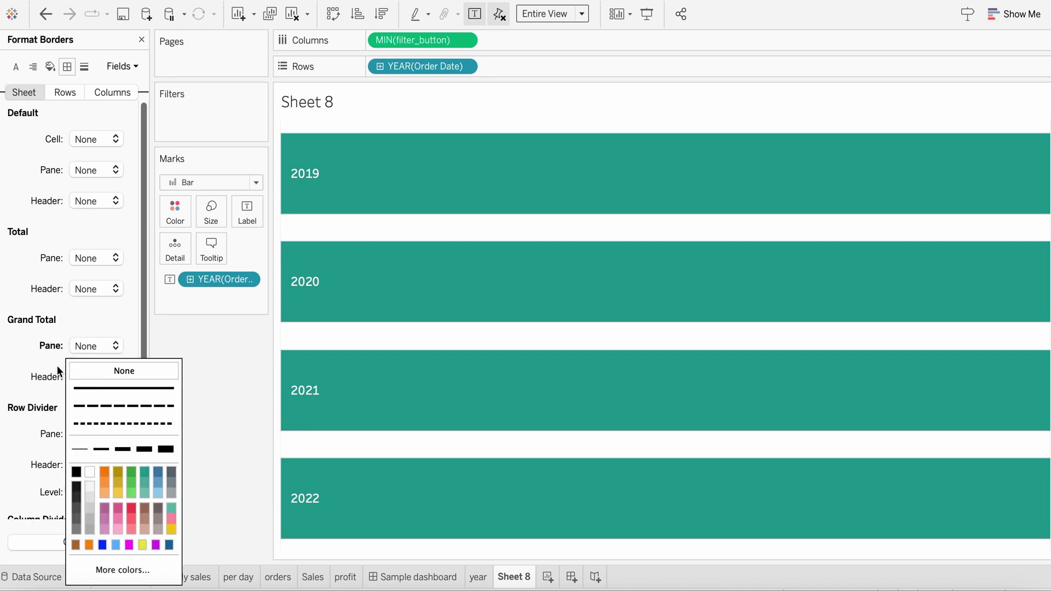
left_click(96, 379)
left_click(100, 145)
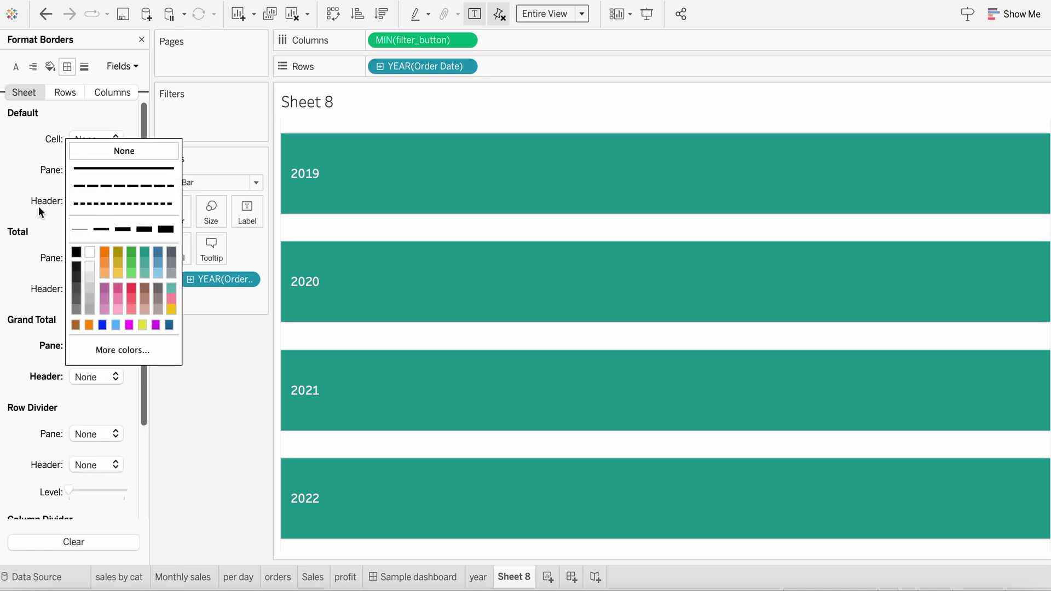
scroll(68, 387, "down", 5)
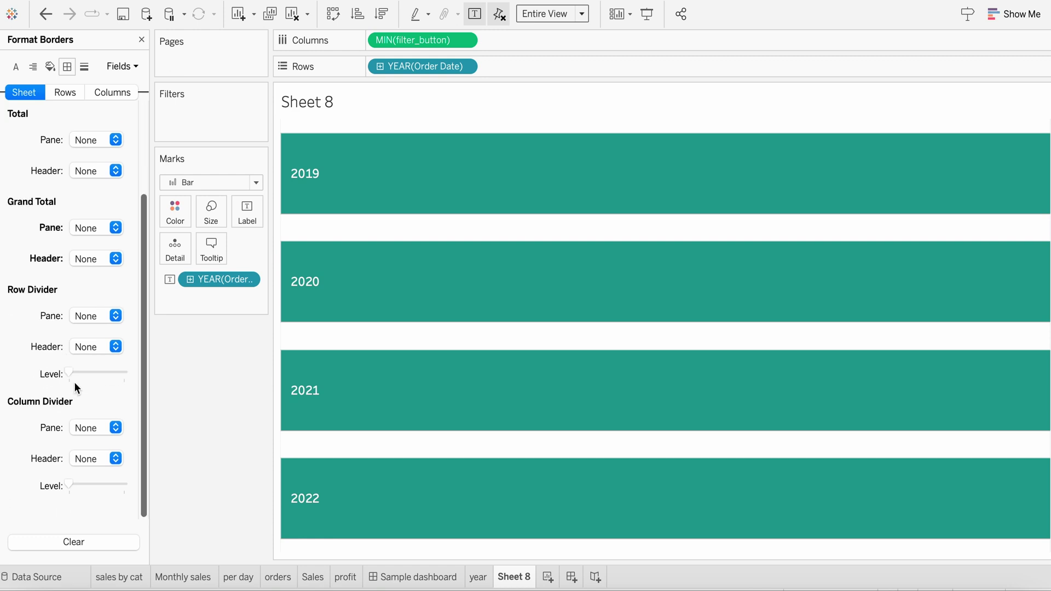
scroll(83, 383, "up", 4)
scroll(67, 369, "up", 3)
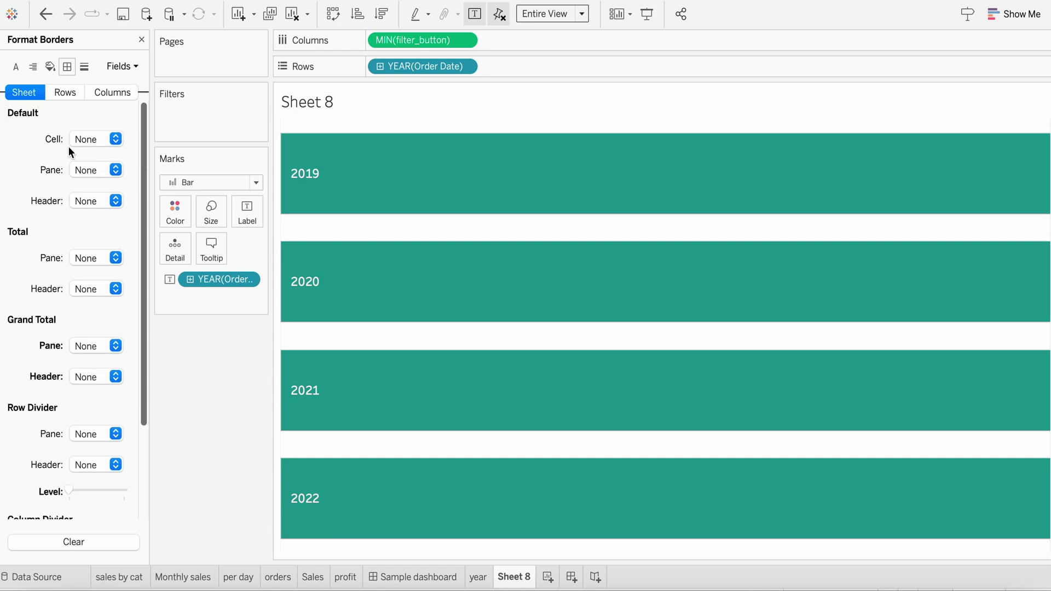
left_click(67, 98)
scroll(69, 206, "down", 1)
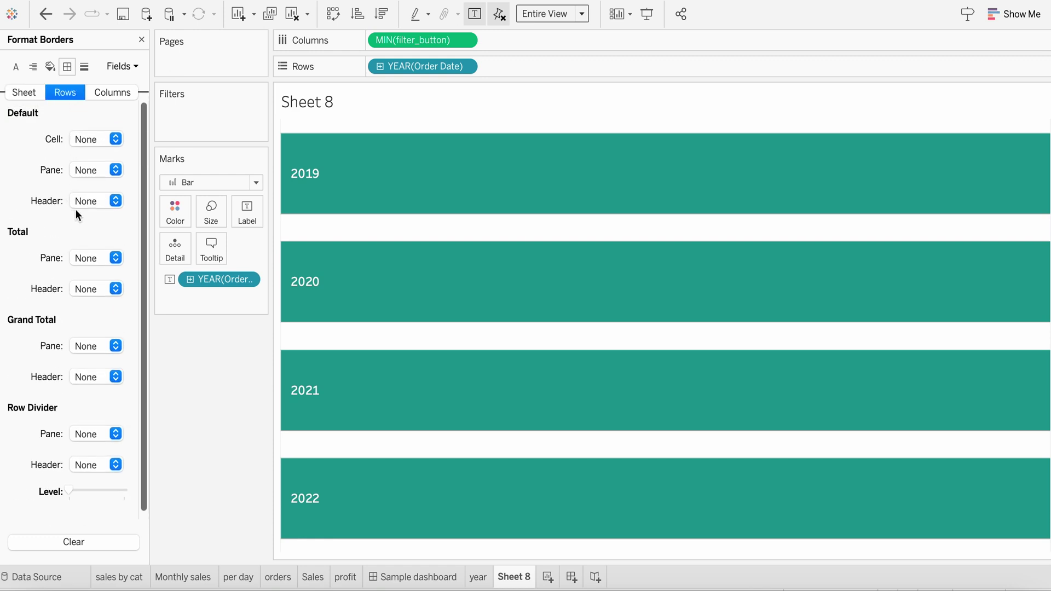
left_click(101, 94)
scroll(103, 202, "up", 1)
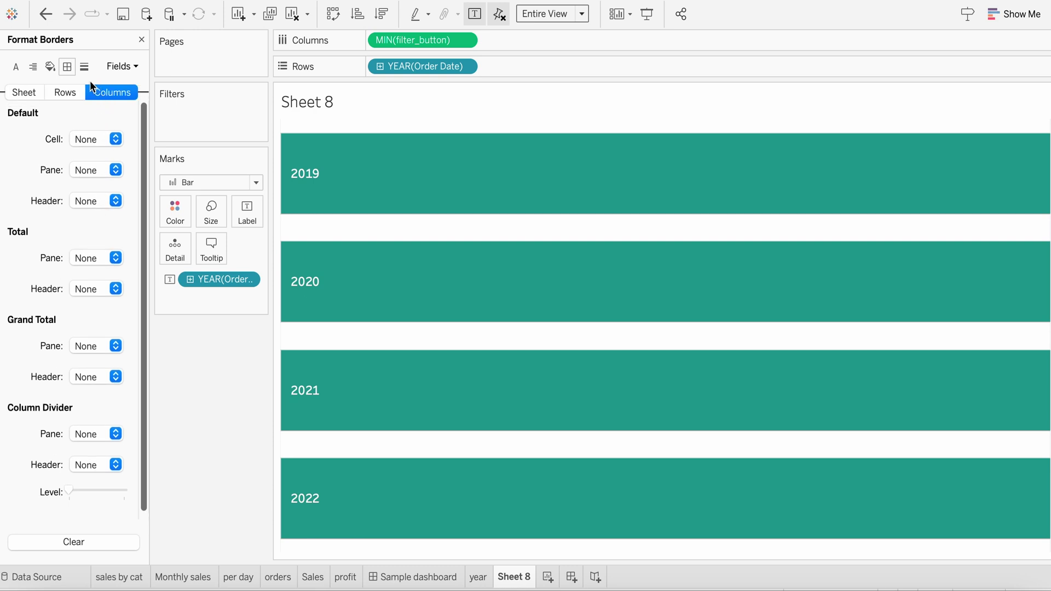
left_click(141, 39)
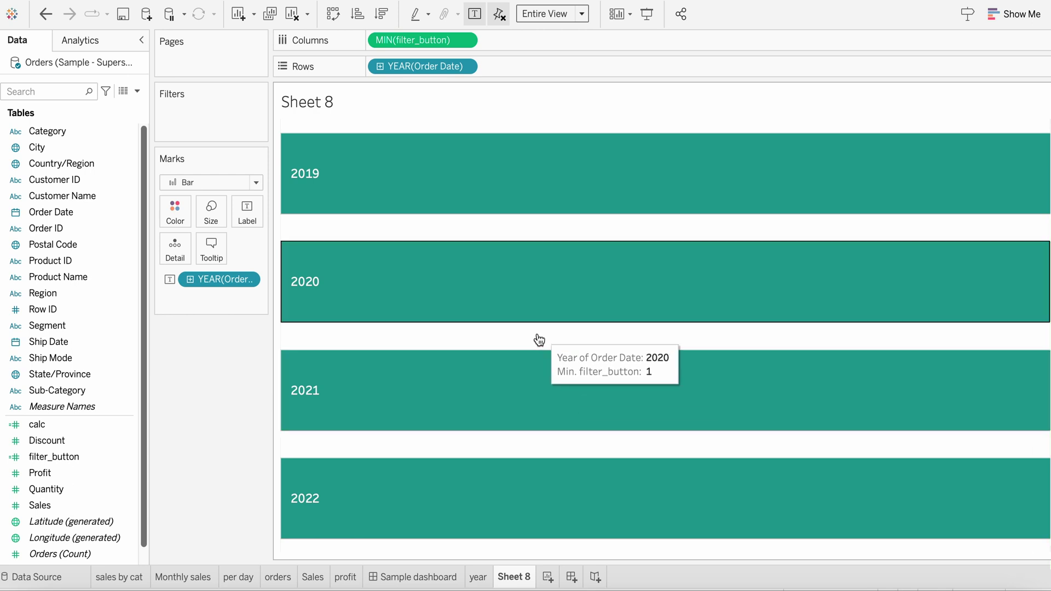
Step: Rename Sheet 8 to 'Button filter'
double_click(511, 577)
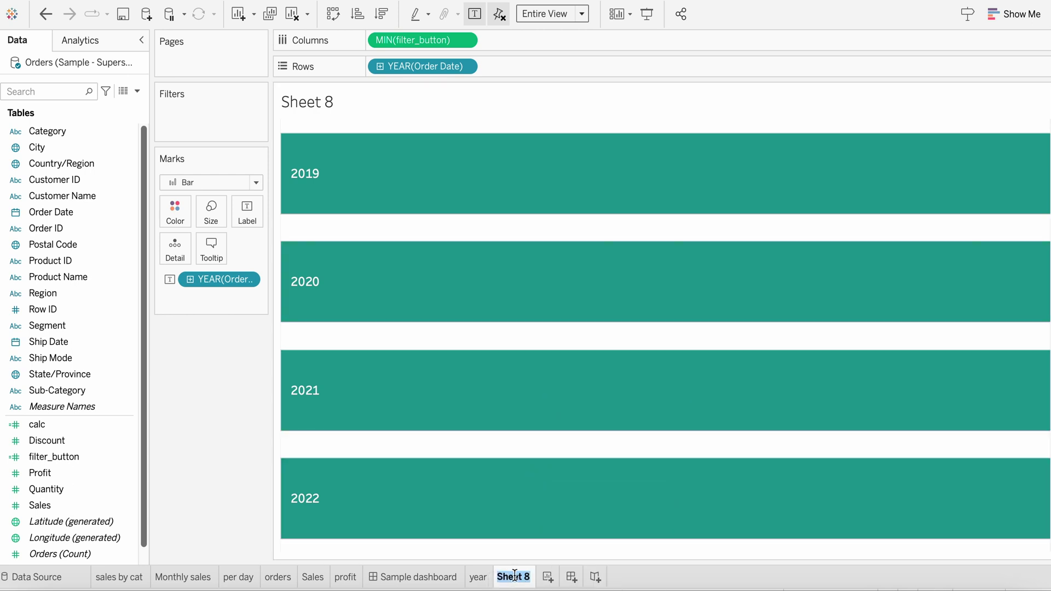
type("Button ")
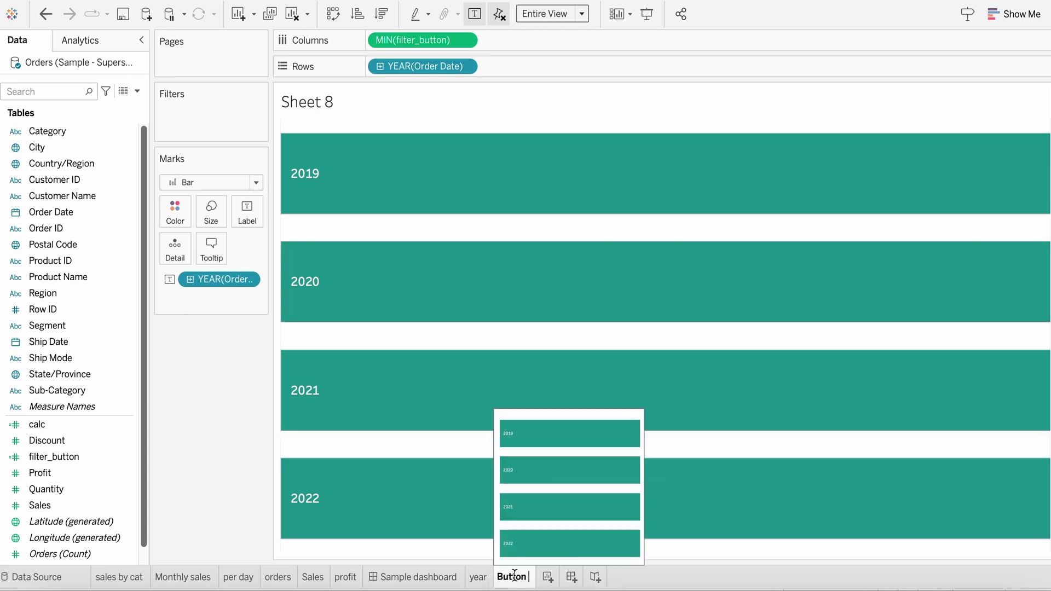
type("filter")
key("Return")
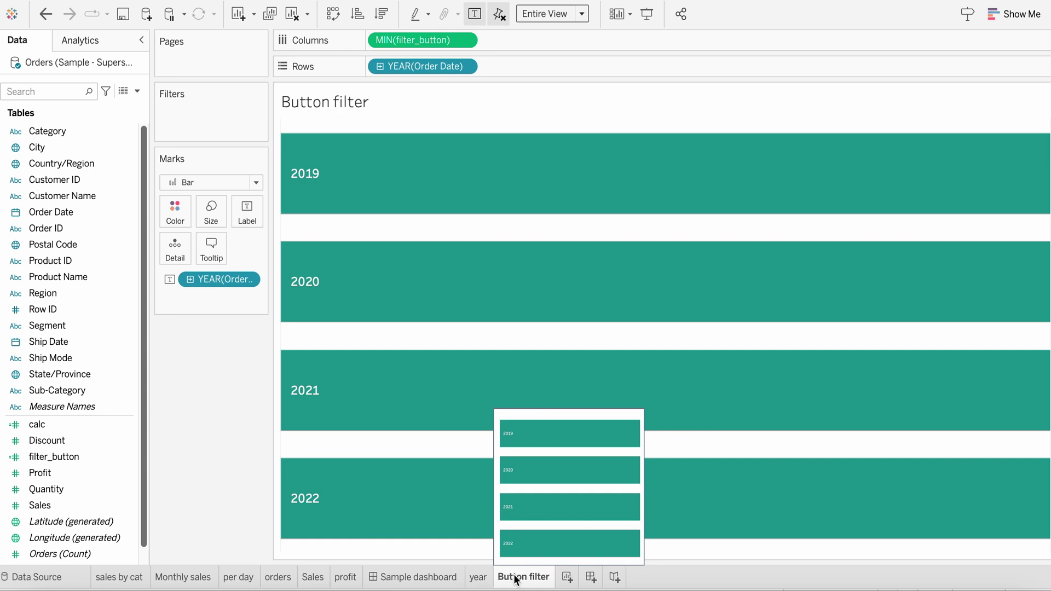
Step: Add the Button filter sheet to the Sample dashboard as floating, with its title hidden
left_click(374, 578)
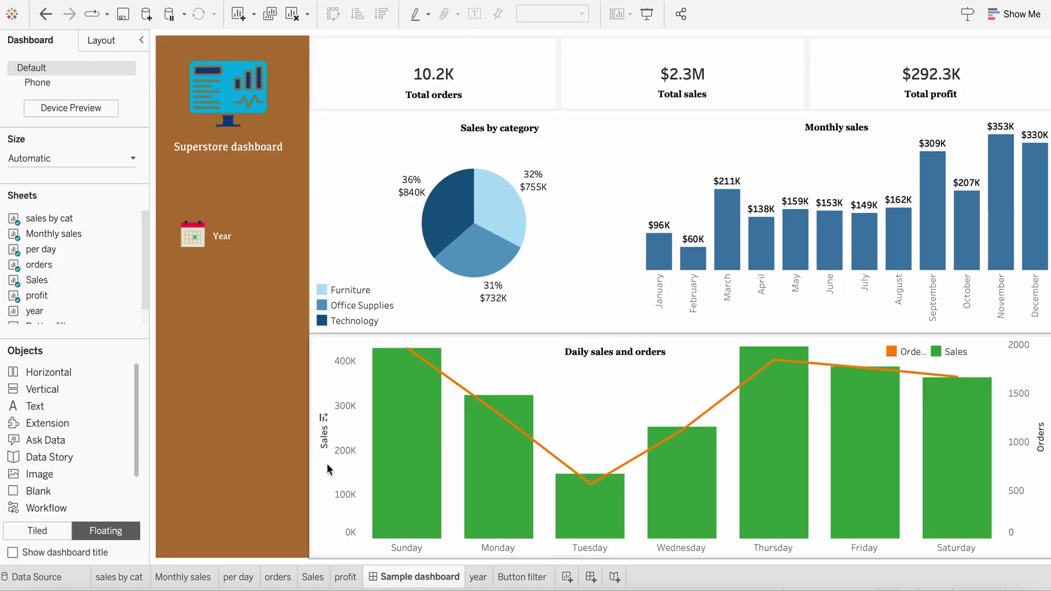
double_click(94, 300)
scroll(93, 298, "down", 1)
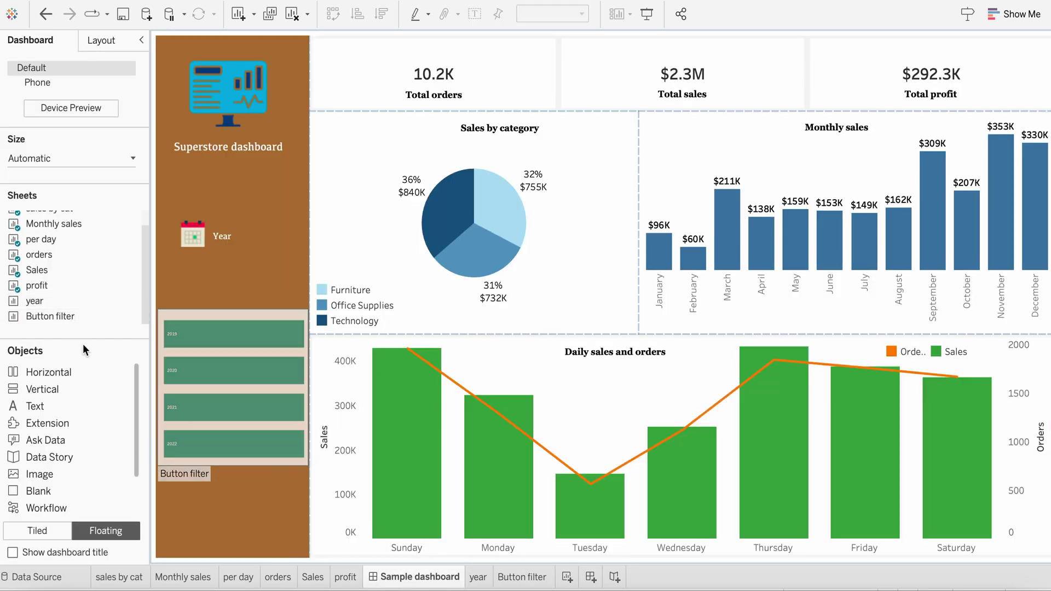
key("ctrl+z")
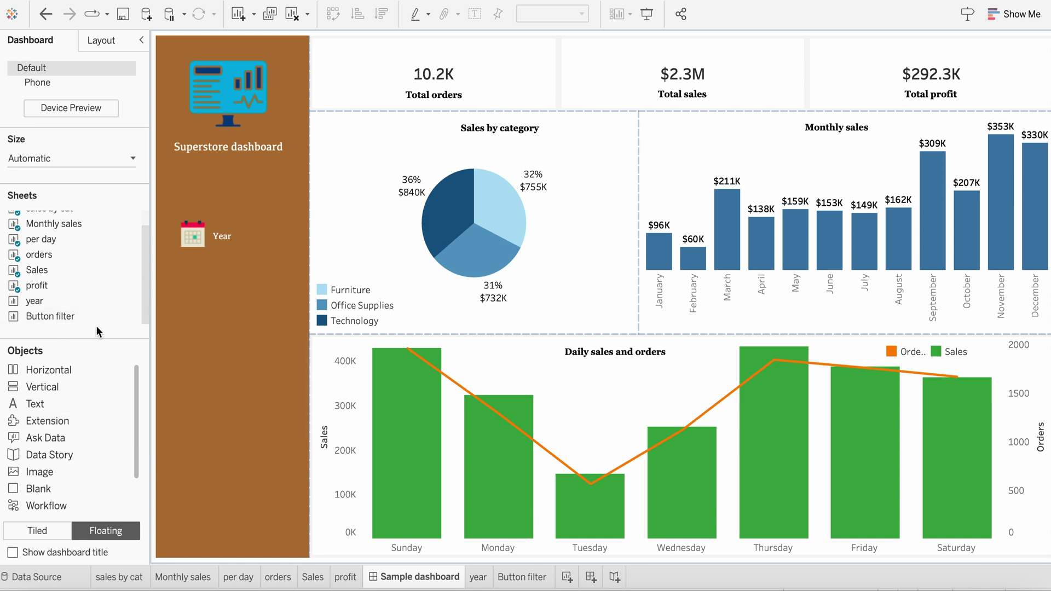
left_click(50, 530)
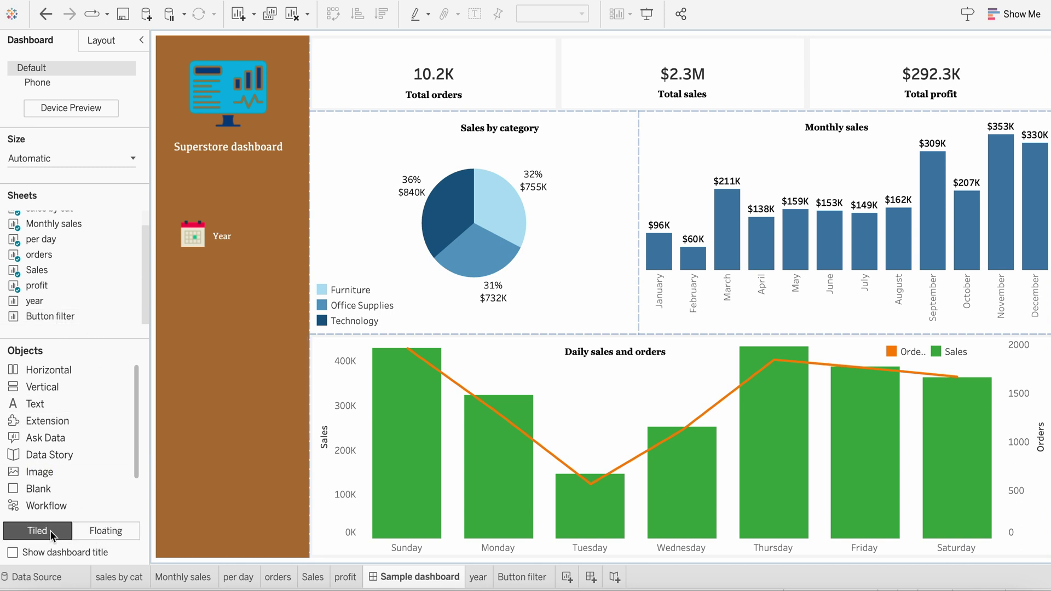
left_click(80, 533)
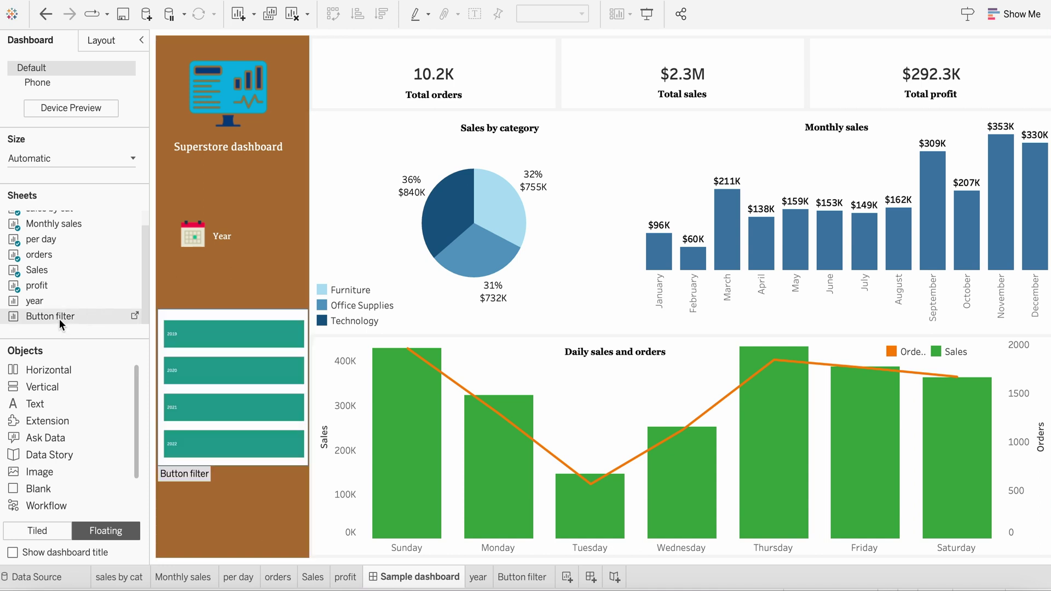
left_click_drag(59, 319, 182, 303)
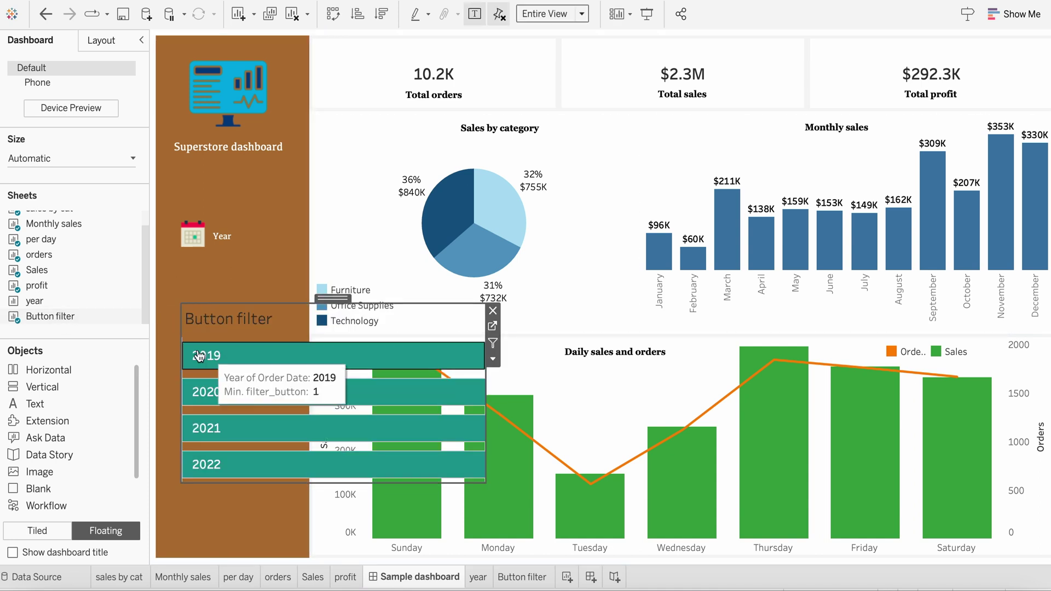
right_click(226, 323)
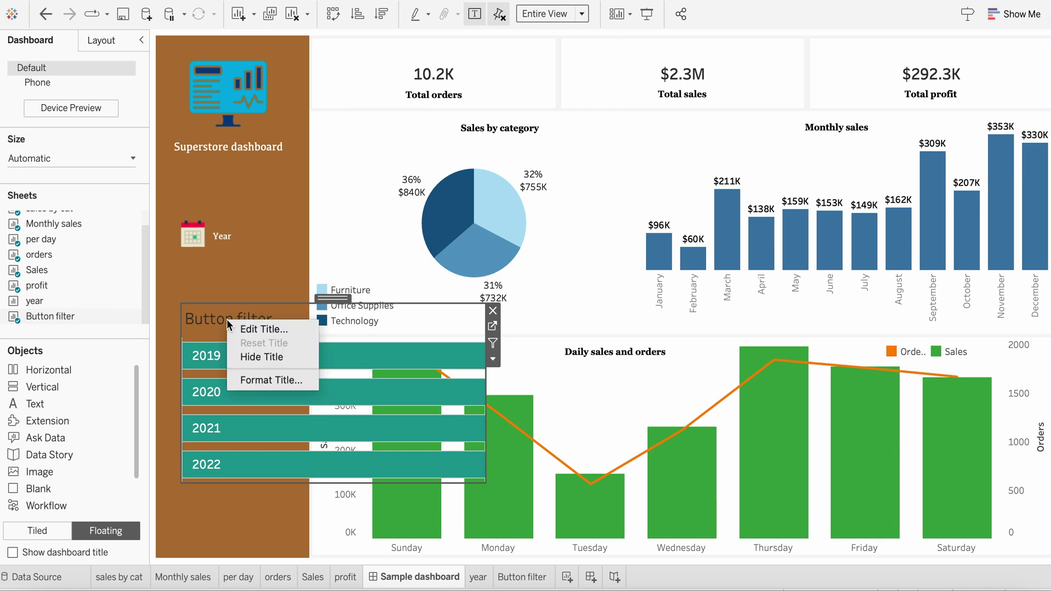
left_click(252, 358)
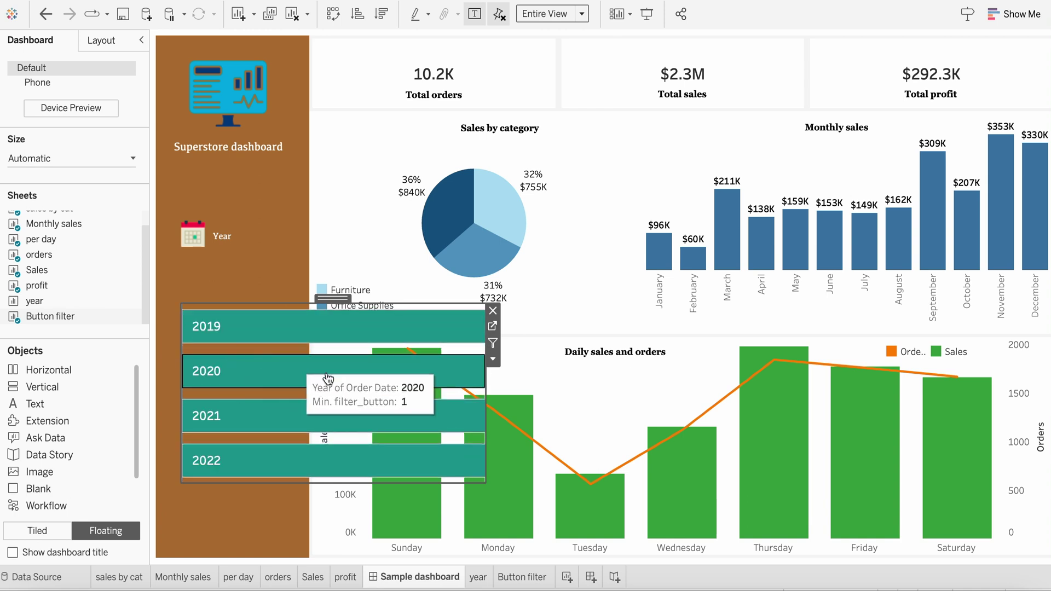
Step: Resize the year buttons container and place it beneath the Year heading
left_click_drag(485, 378, 294, 353)
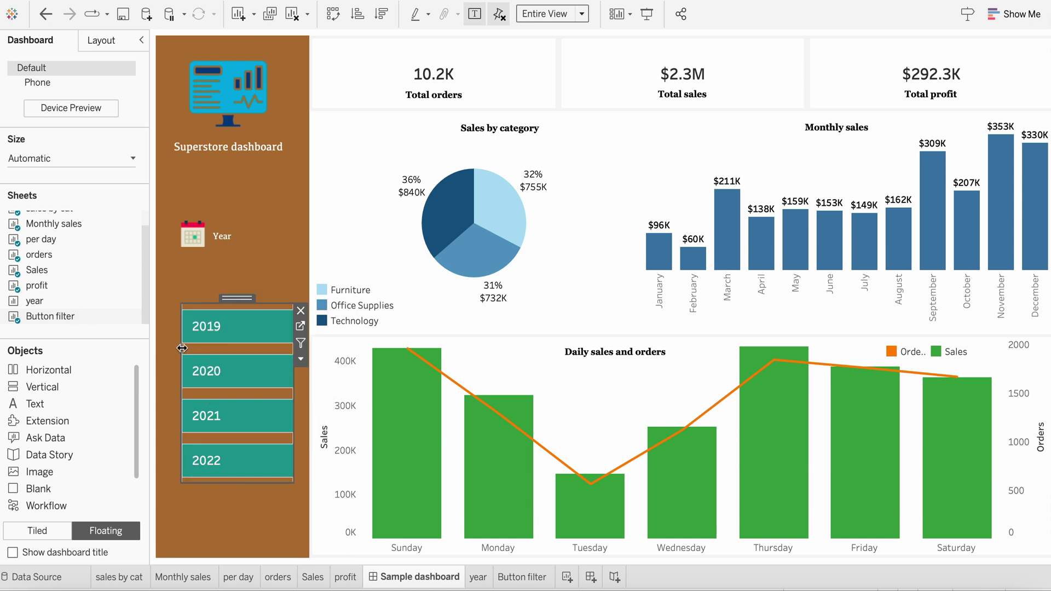
left_click_drag(182, 349, 167, 346)
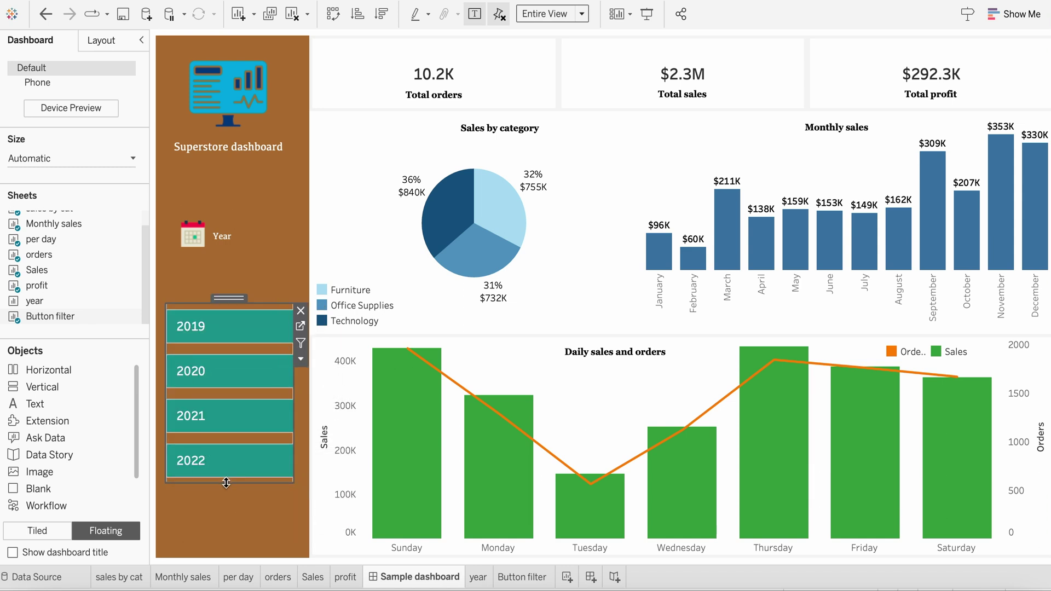
left_click_drag(228, 478, 232, 438)
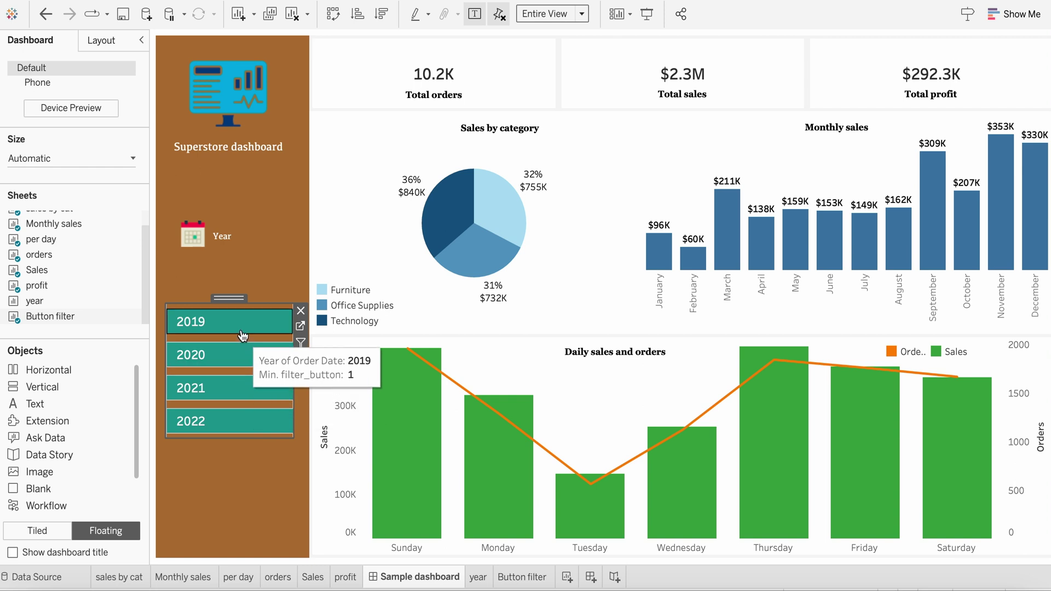
left_click_drag(229, 298, 235, 248)
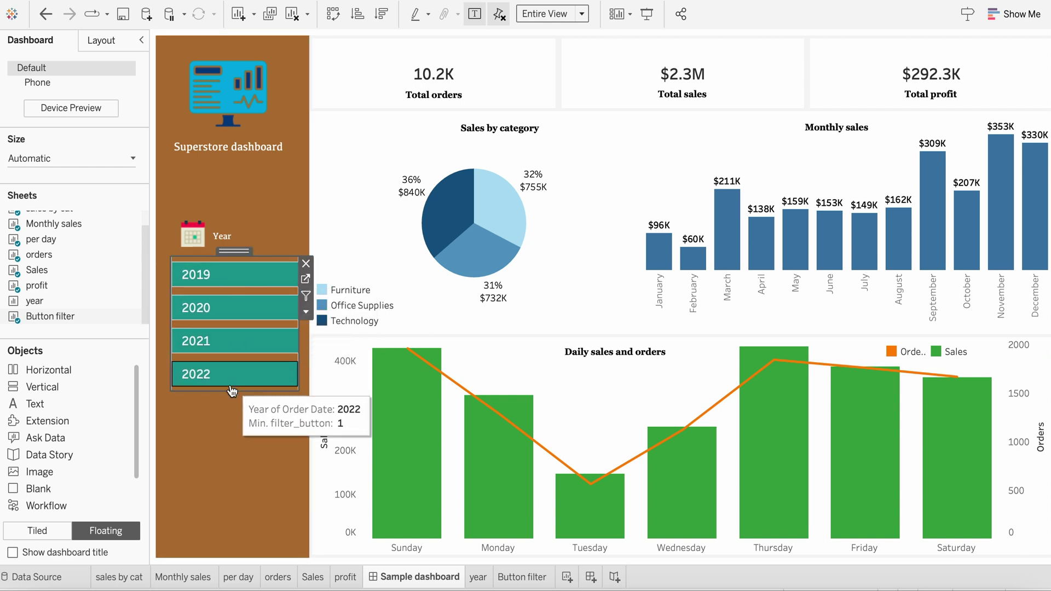
left_click_drag(236, 390, 235, 421)
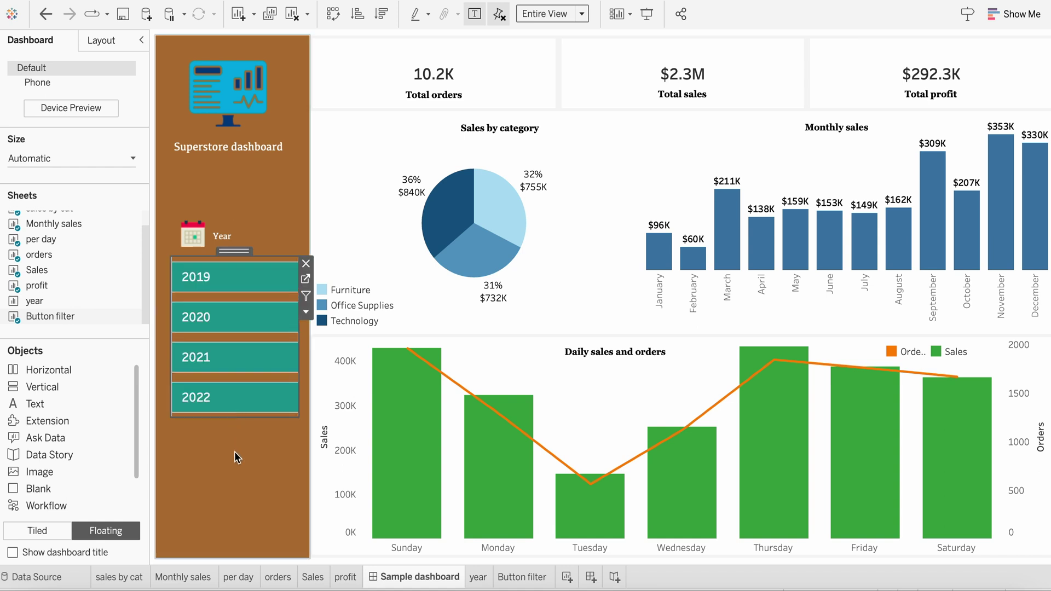
left_click(346, 258)
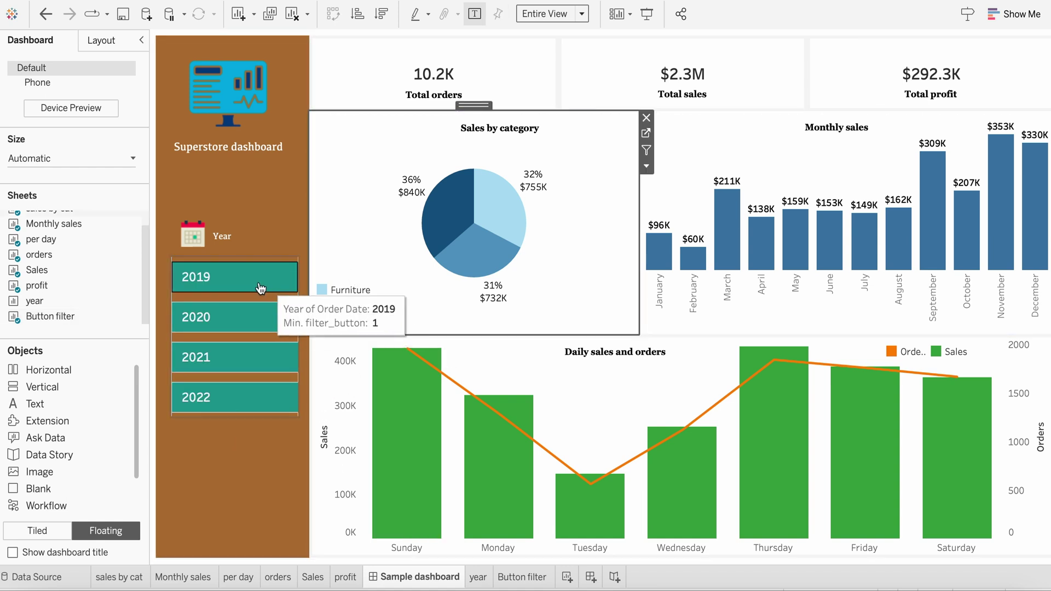
left_click(239, 265)
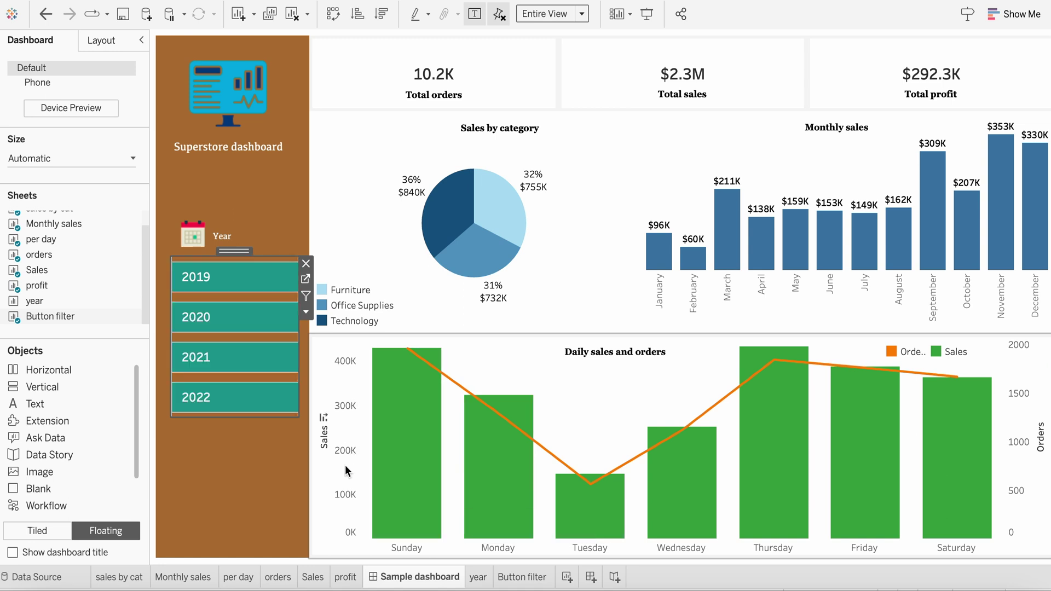
Step: Review the Button filter worksheet's sheet, row and column border settings
left_click(521, 577)
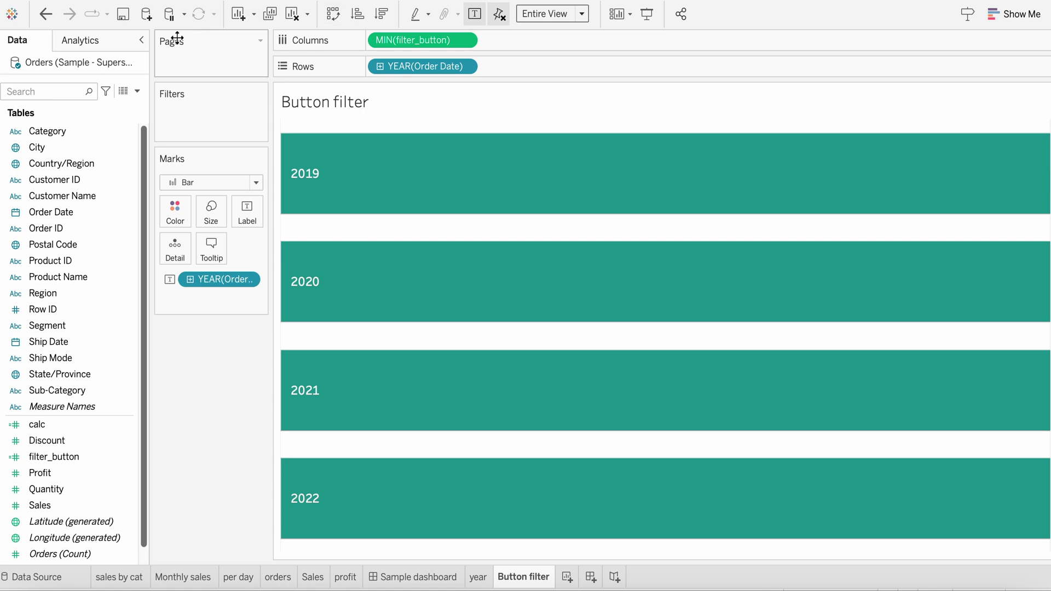
left_click(408, 1)
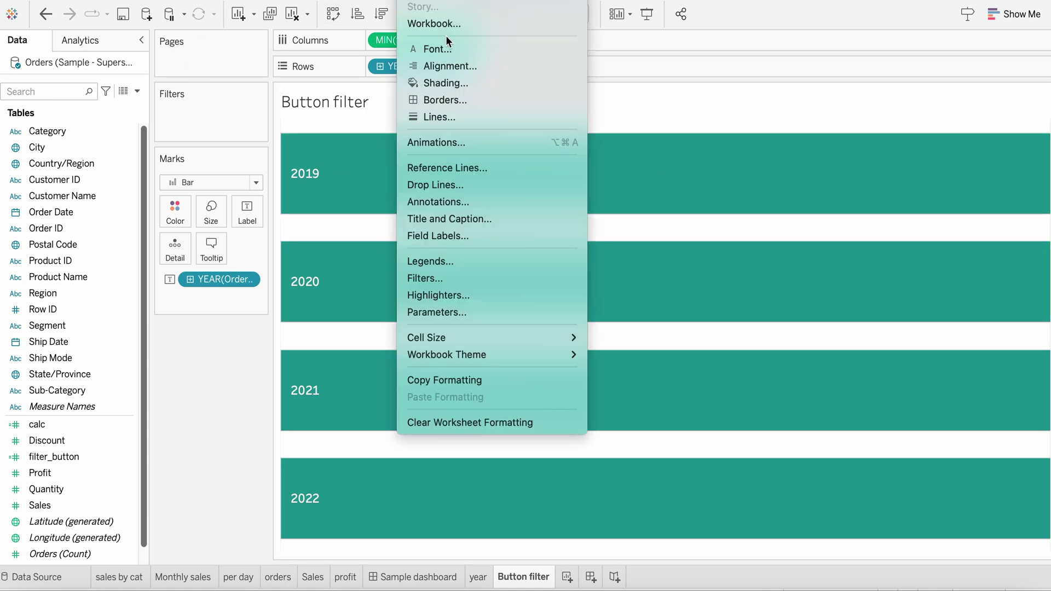
left_click(453, 103)
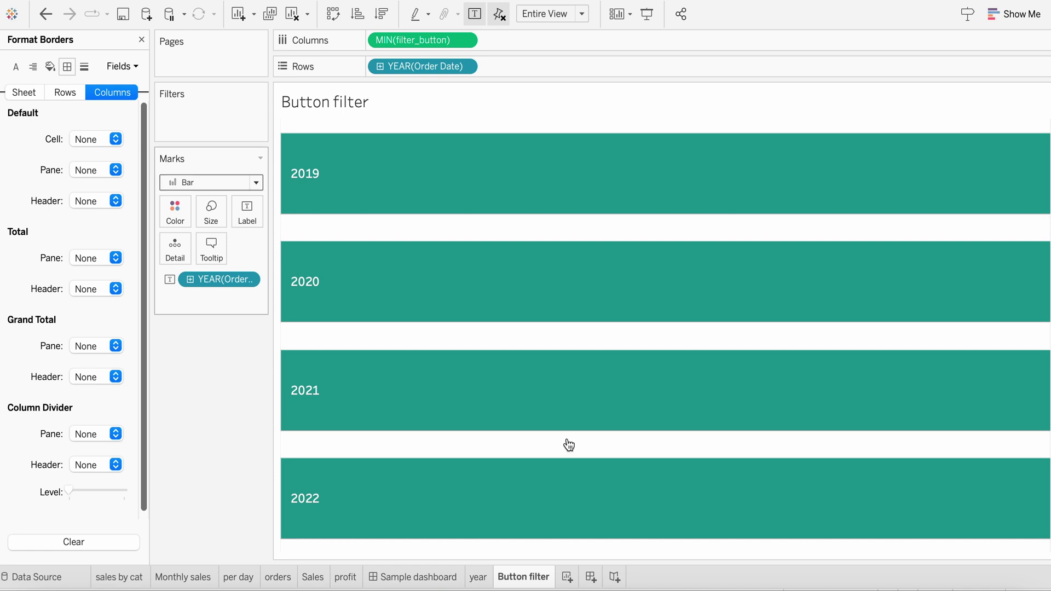
left_click(22, 96)
scroll(55, 285, "down", 3)
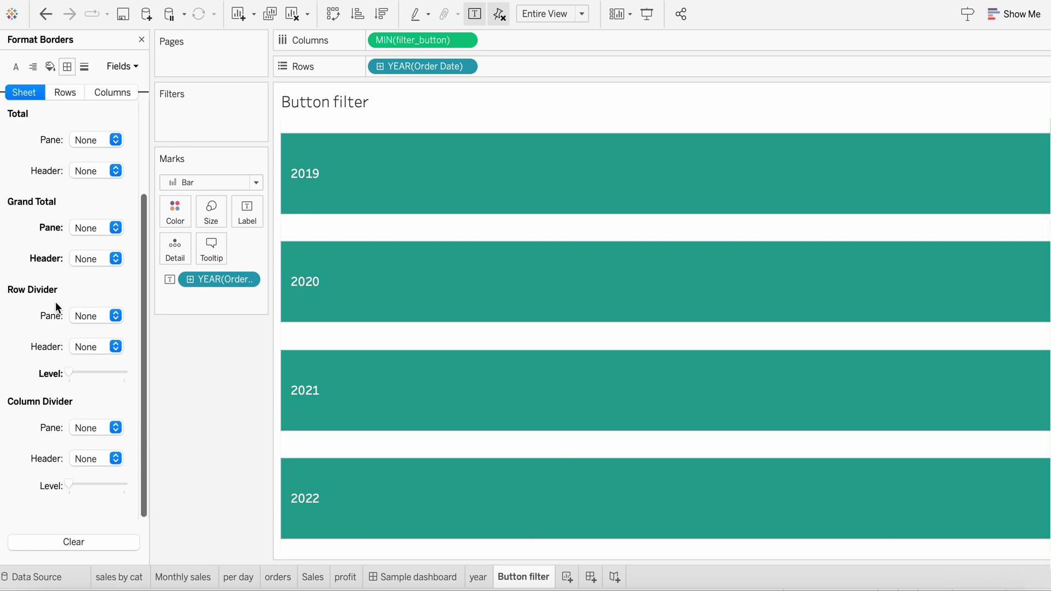
scroll(57, 300, "up", 3)
left_click(64, 93)
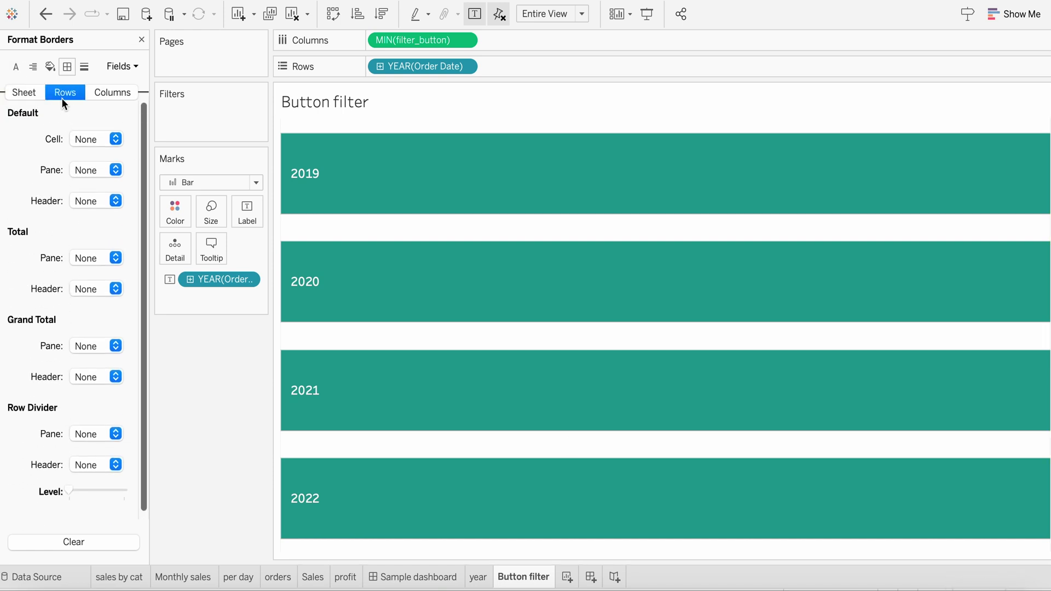
scroll(84, 167, "down", 1)
scroll(84, 166, "up", 1)
left_click(104, 95)
scroll(102, 136, "down", 1)
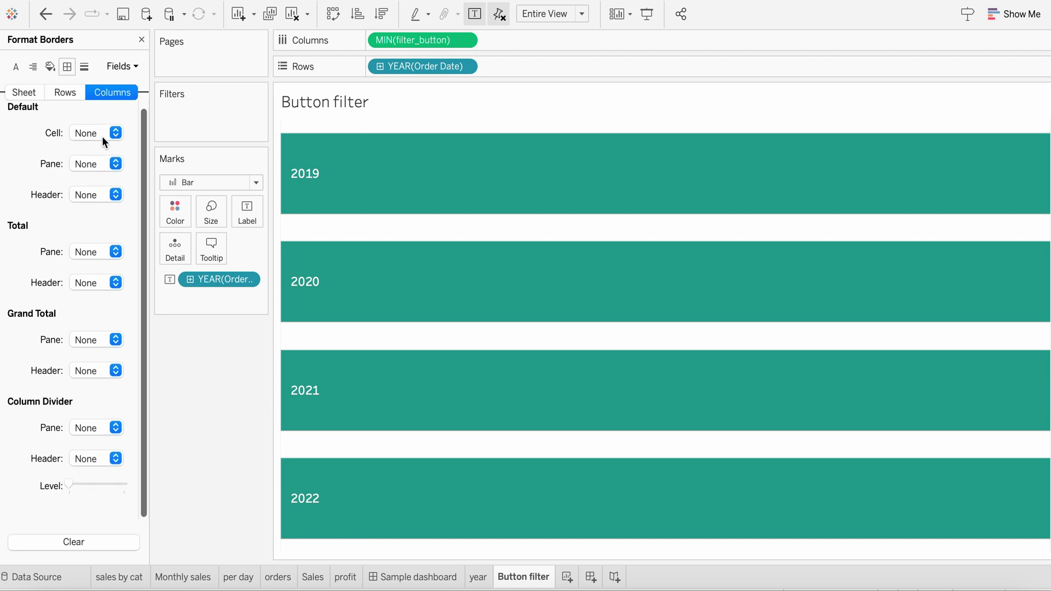
scroll(102, 137, "up", 1)
Step: Set the worksheet's grid lines to None and close the formatting pane
left_click(85, 66)
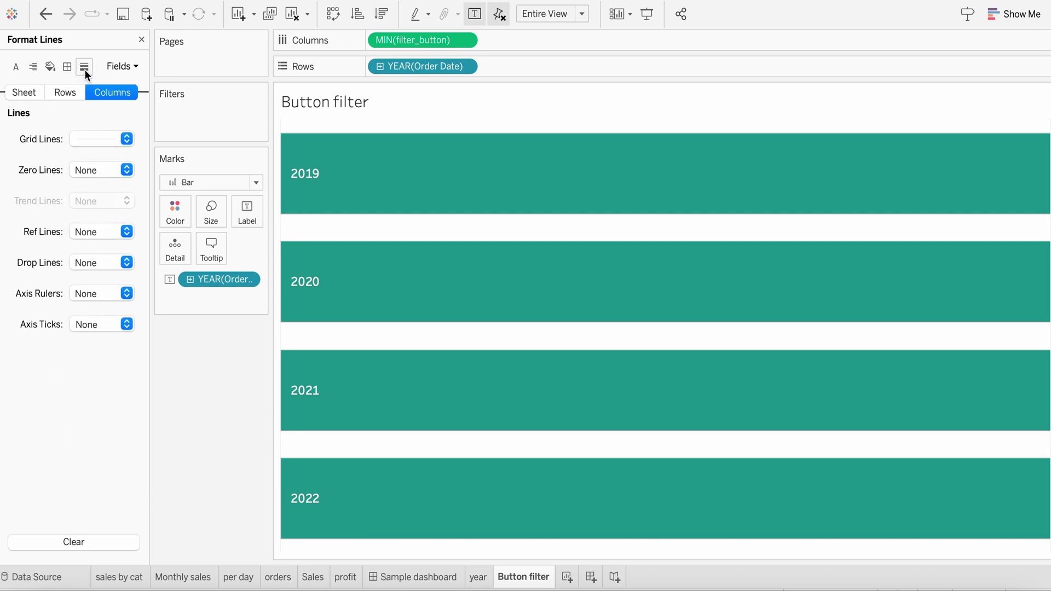
left_click(93, 134)
left_click(97, 160)
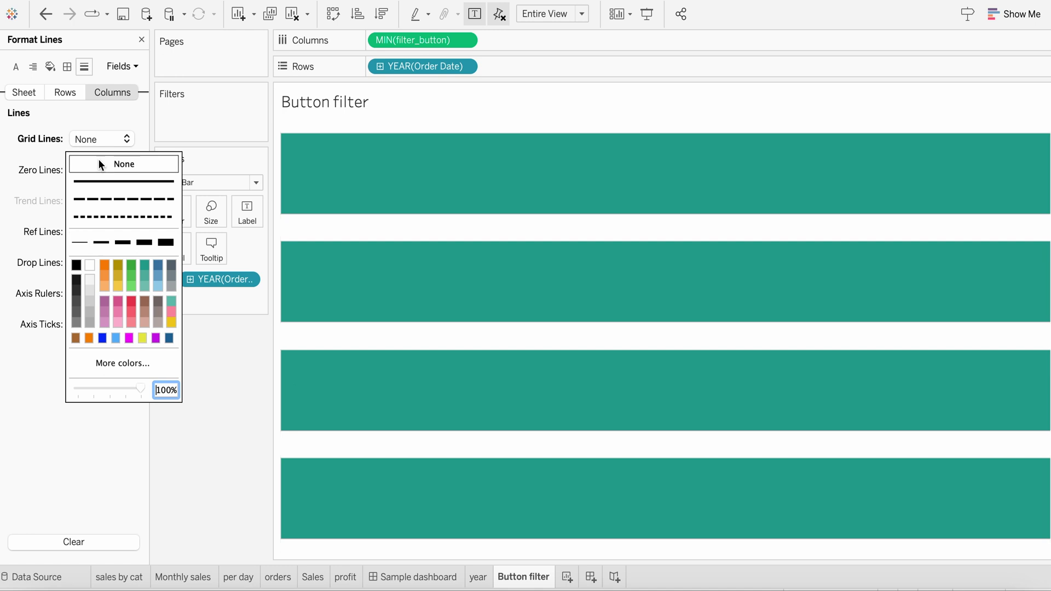
left_click(64, 99)
left_click(31, 92)
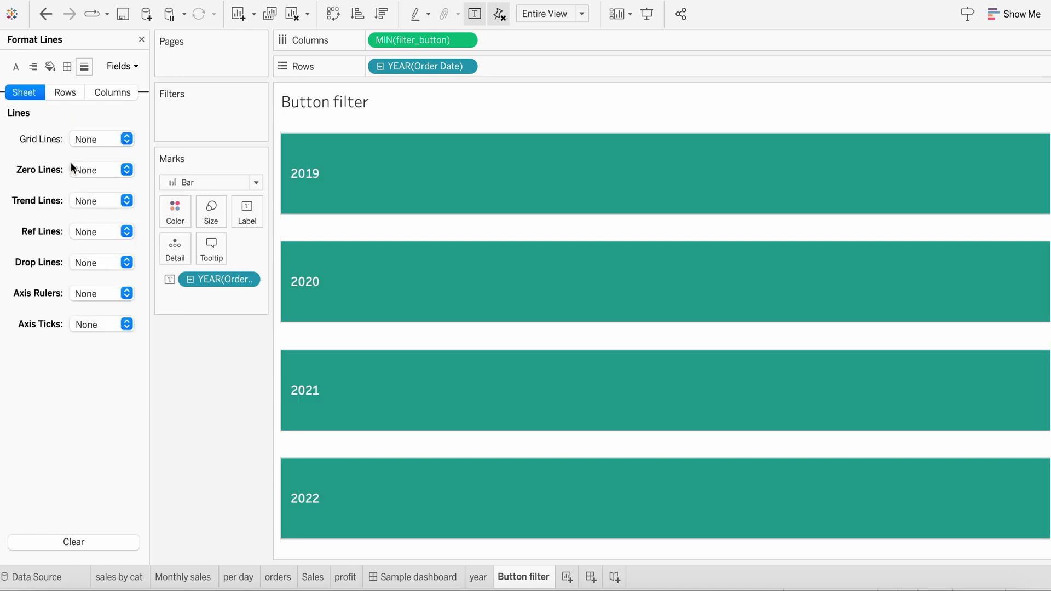
left_click(141, 39)
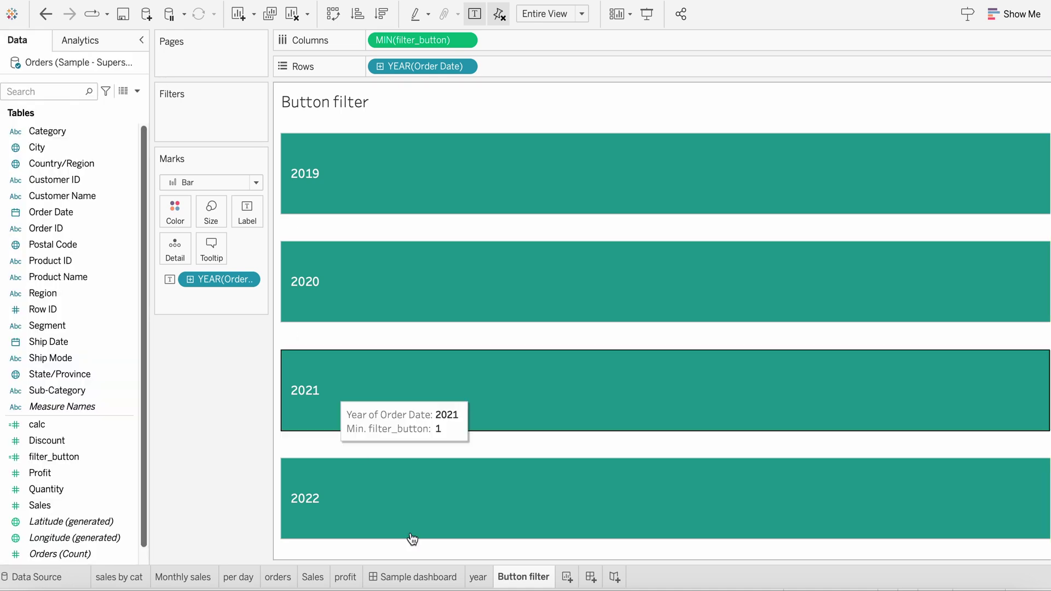
Step: Nudge the year buttons slightly left and turn on Use as Filter
left_click(417, 581)
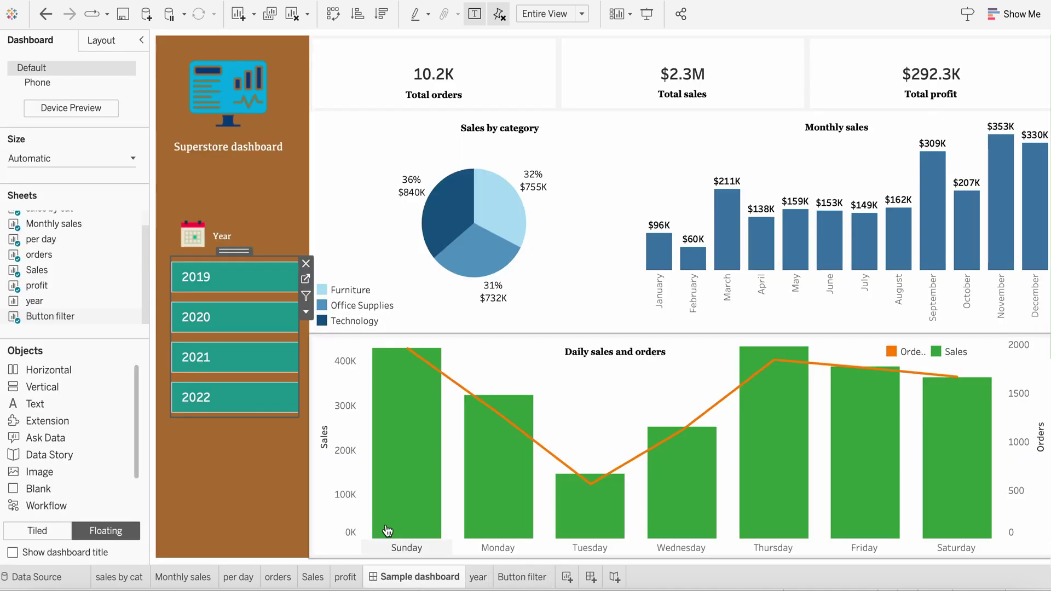
left_click(294, 462)
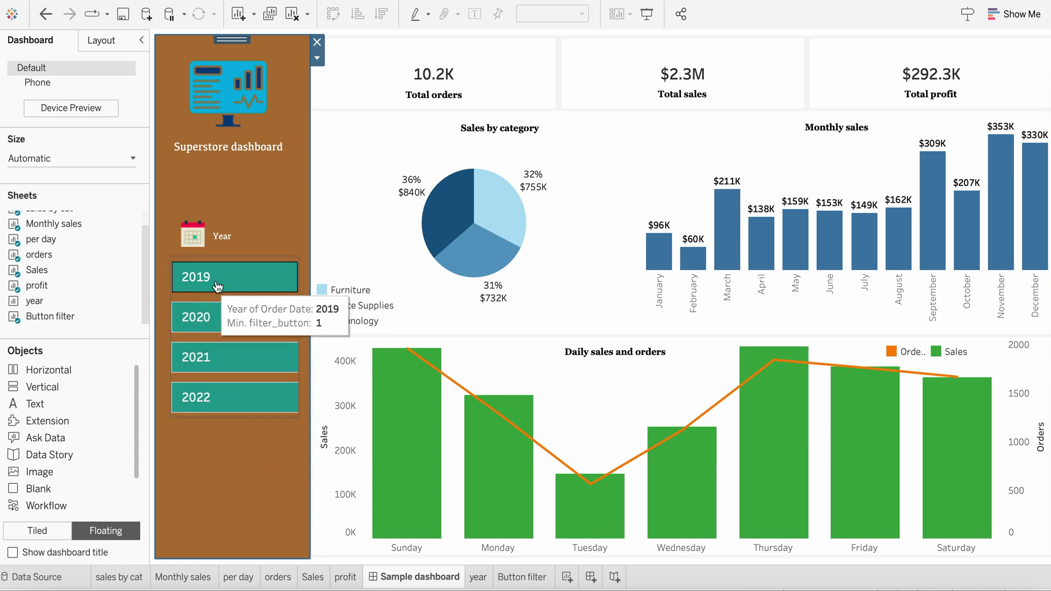
left_click_drag(239, 263, 163, 294)
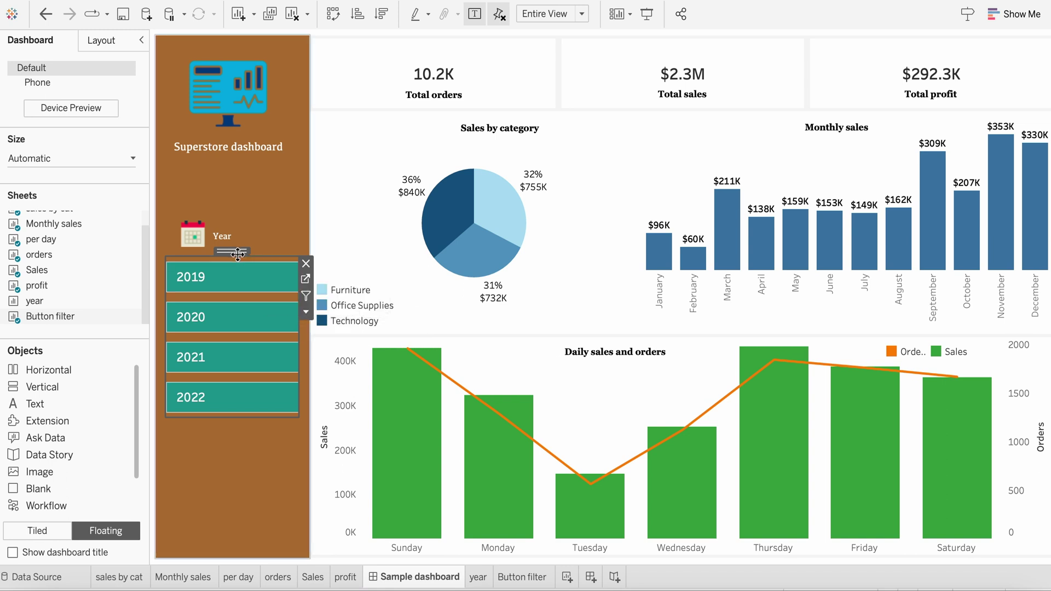
left_click(306, 298)
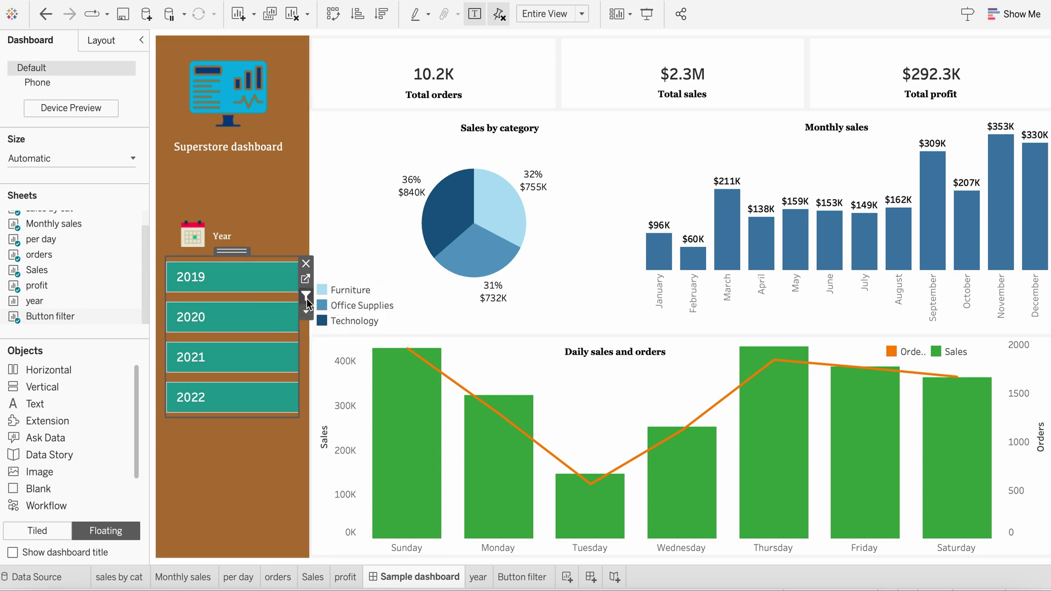
Step: Test the filter with 2019, 2020, 2021, 2022 singly, then combine 2021, 2020 and 2019
left_click(229, 280)
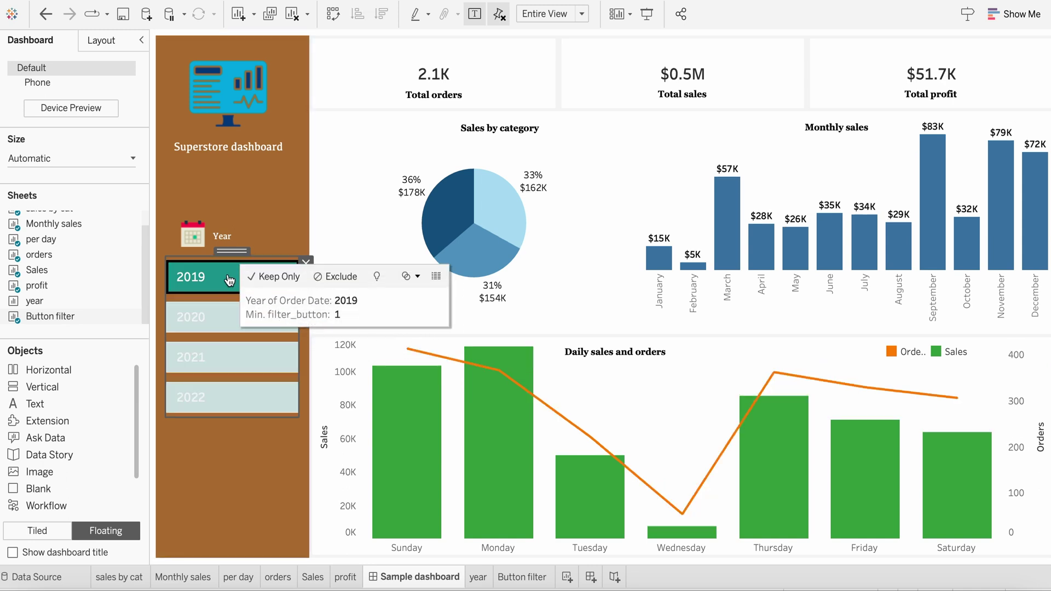
left_click(216, 318)
left_click(212, 357)
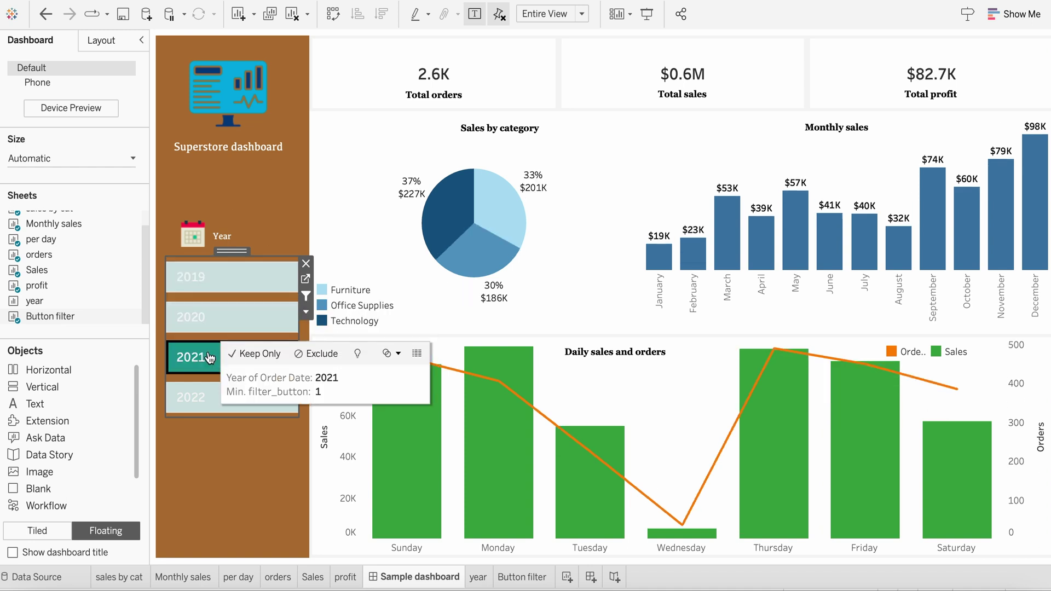
left_click(208, 395)
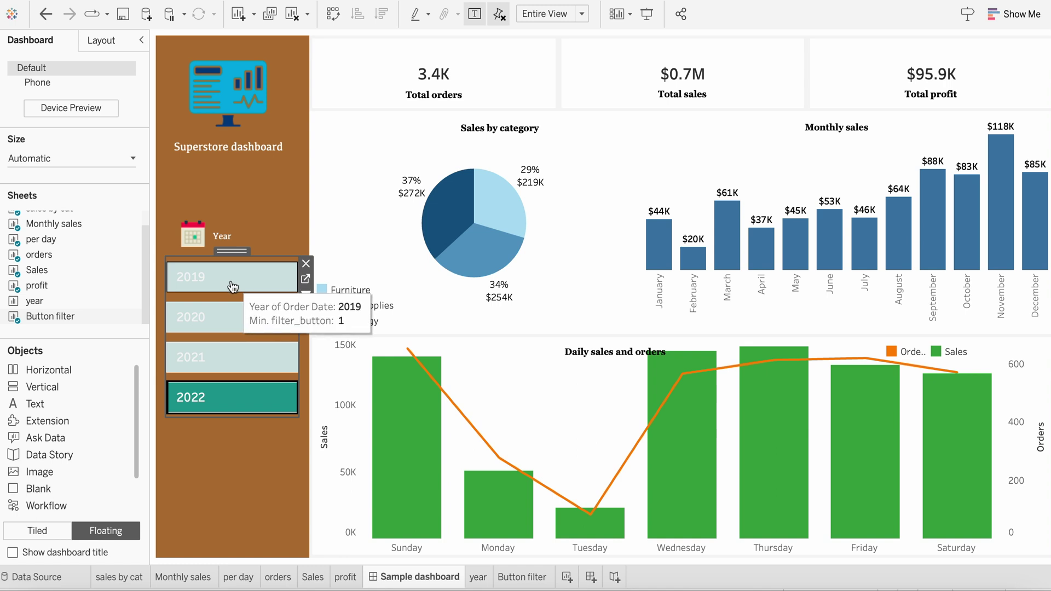
left_click(223, 355, "ctrl")
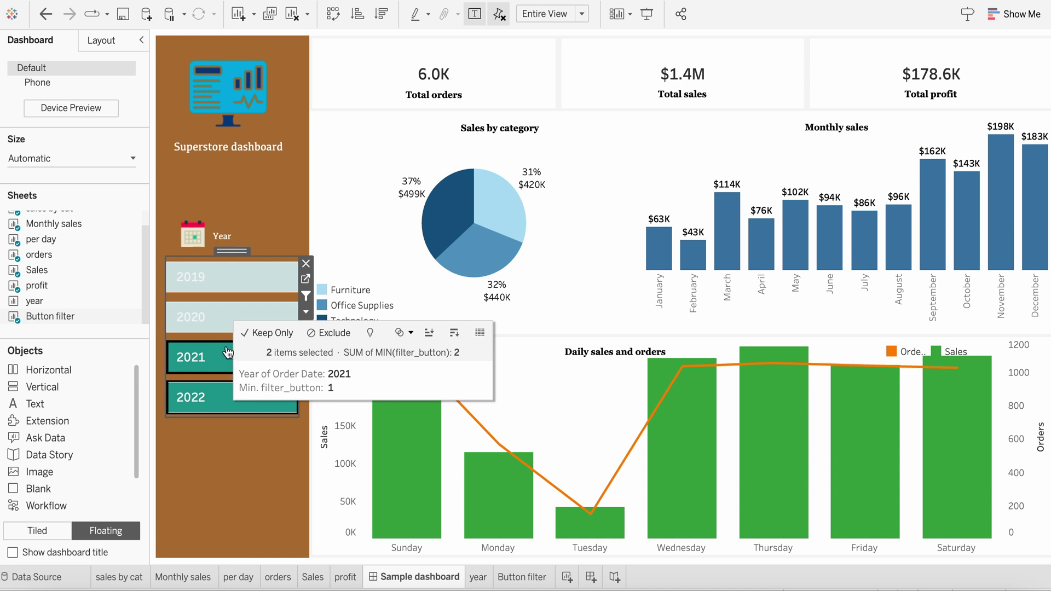
left_click(217, 322, "ctrl")
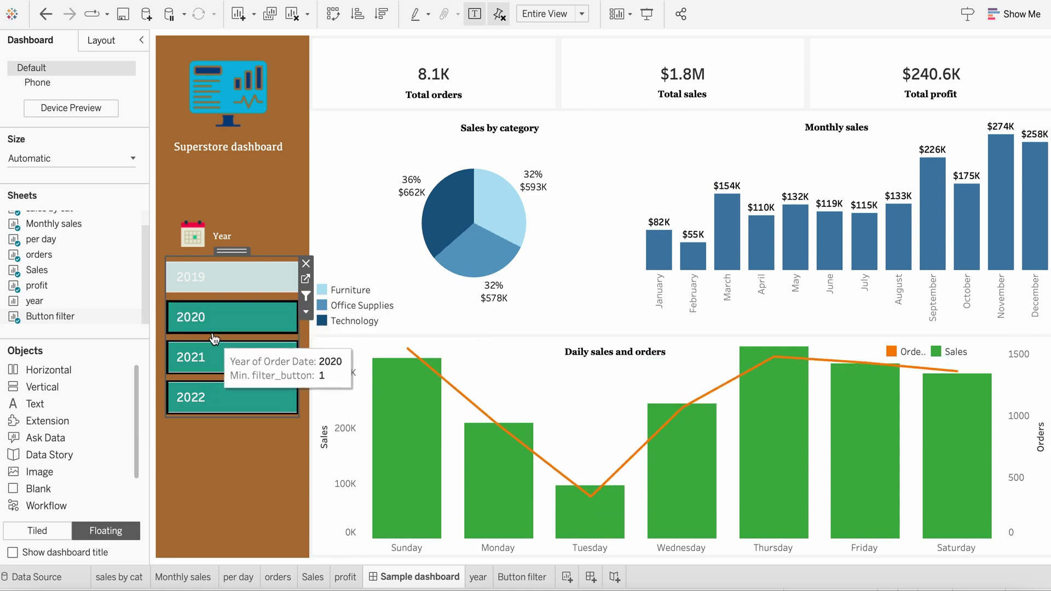
left_click(223, 281, "ctrl")
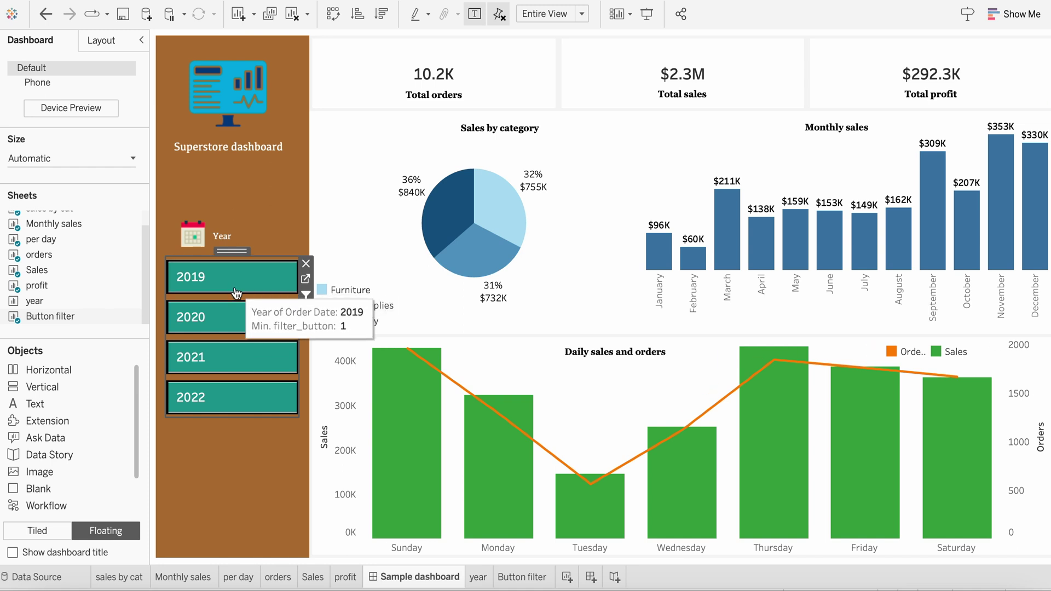
Step: Clear the year selection with Esc so totals return to 10.2K orders and $2.3M sales
key("Escape")
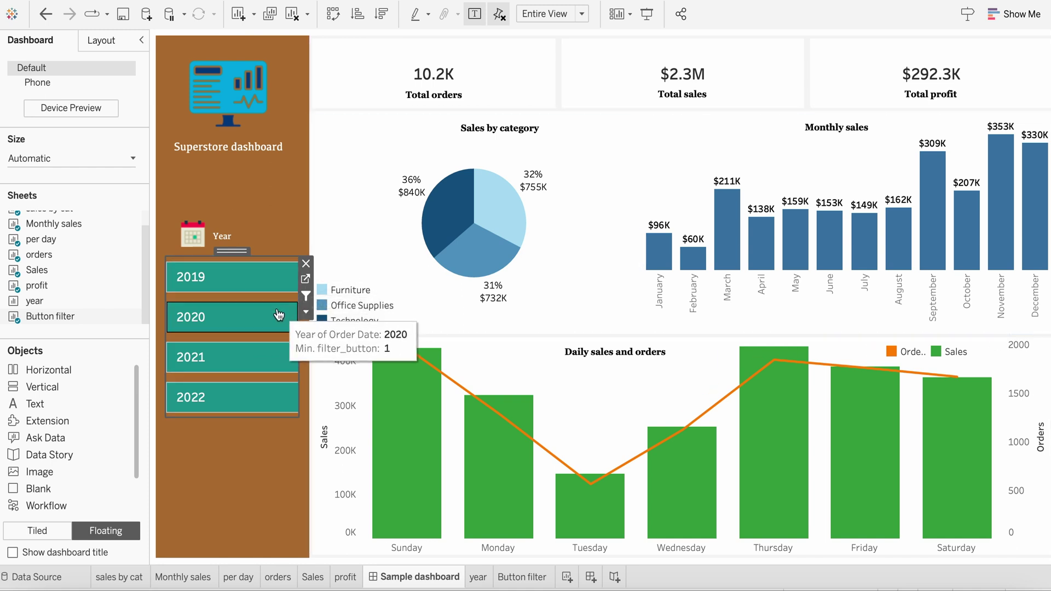